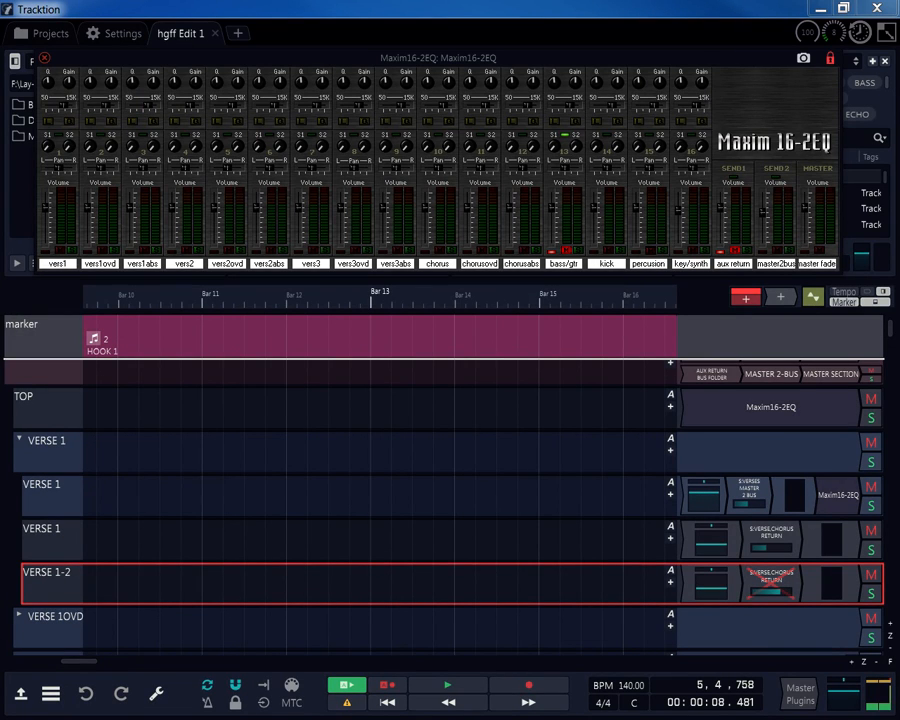
Scroll the track list down to the CREATION FOLDER and open the CREATION TRACKS MPC plugin.
drag(890, 335, 864, 640)
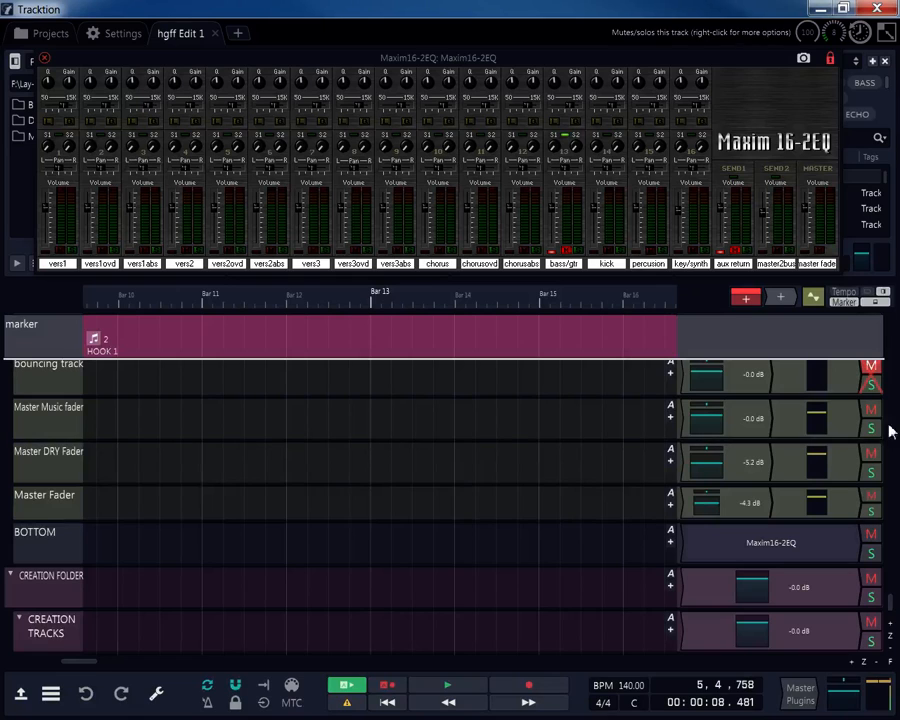
scroll(892, 600, up, 1)
scroll(893, 604, down, 3)
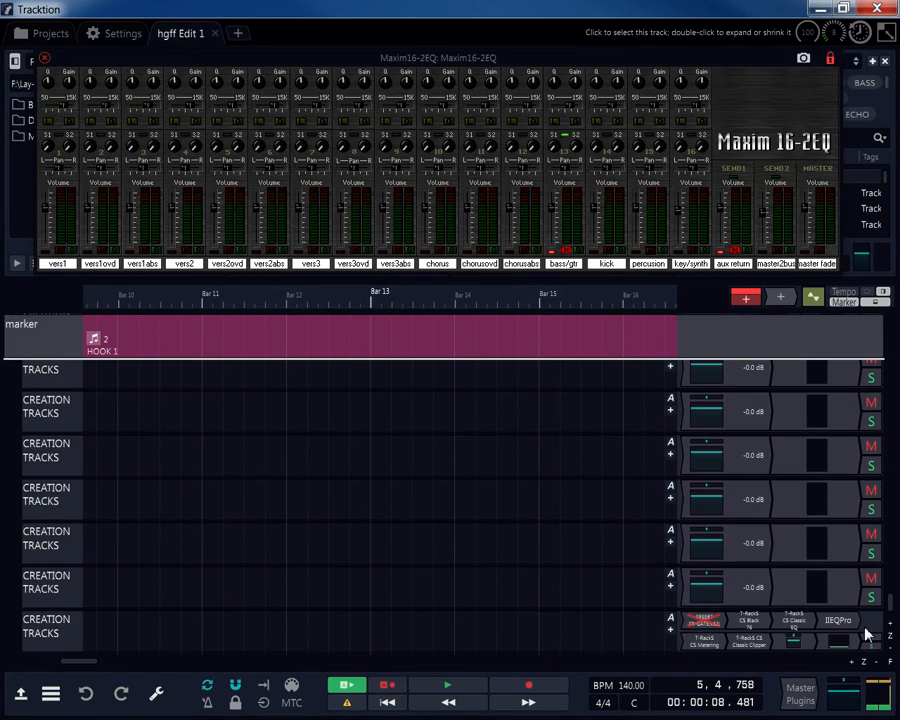
scroll(892, 600, up, 3)
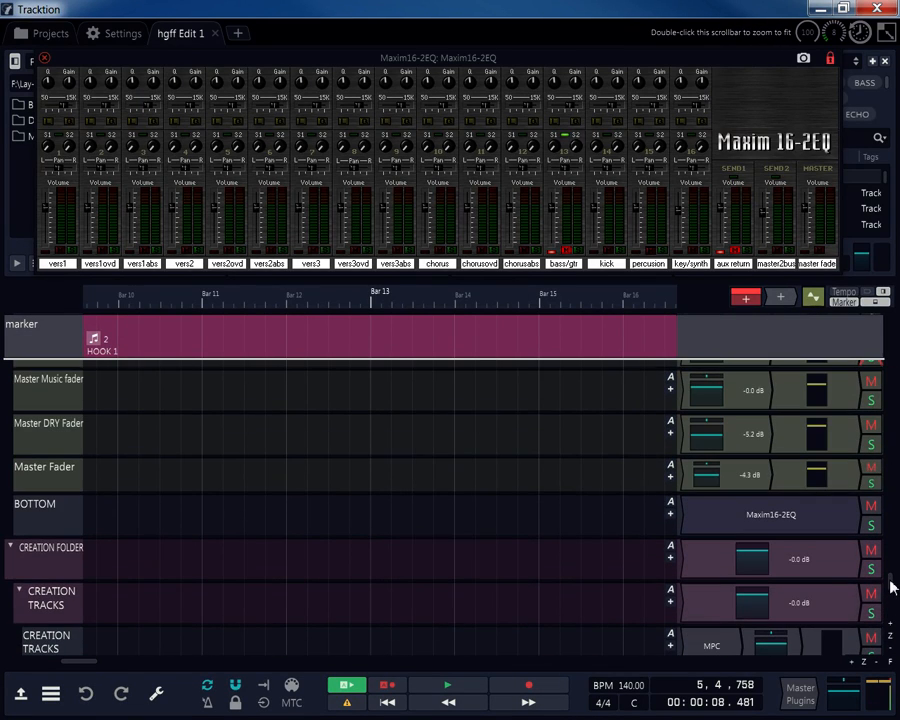
double_click(725, 645)
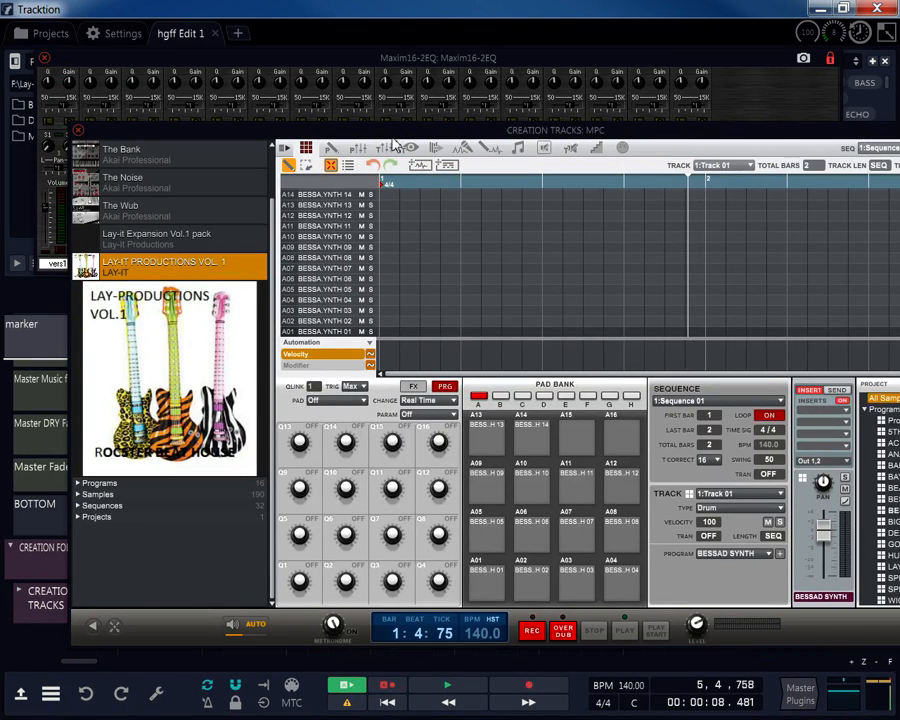
Move the MPC plugin window up and to the left.
drag(400, 145, 338, 117)
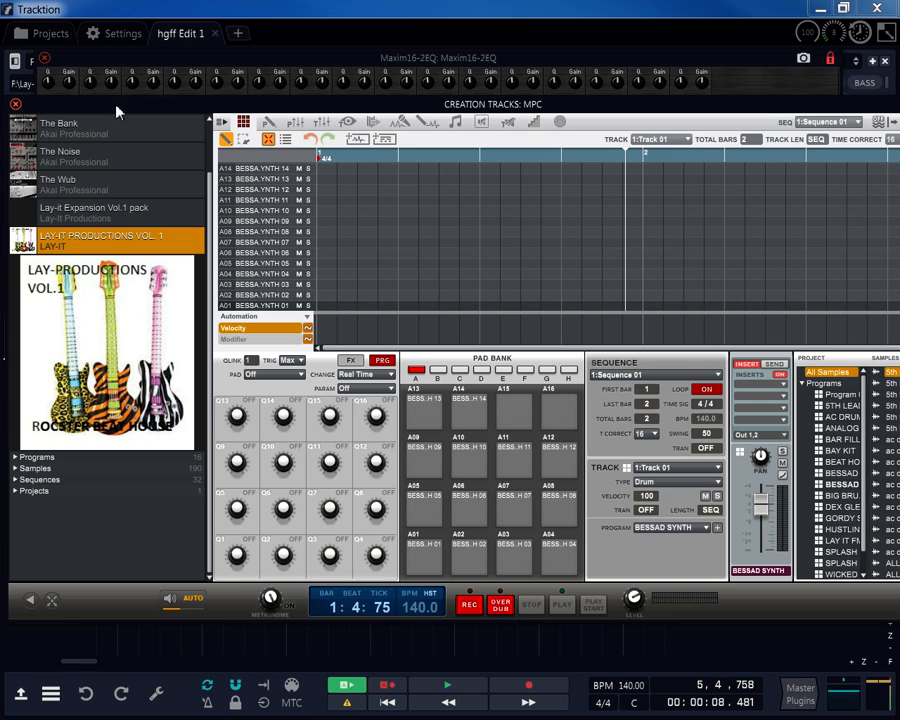
Audition the BESSAD SYNTH pads, BESS.H 02 through BESS.H 11.
click(433, 447)
click(483, 466)
click(512, 497)
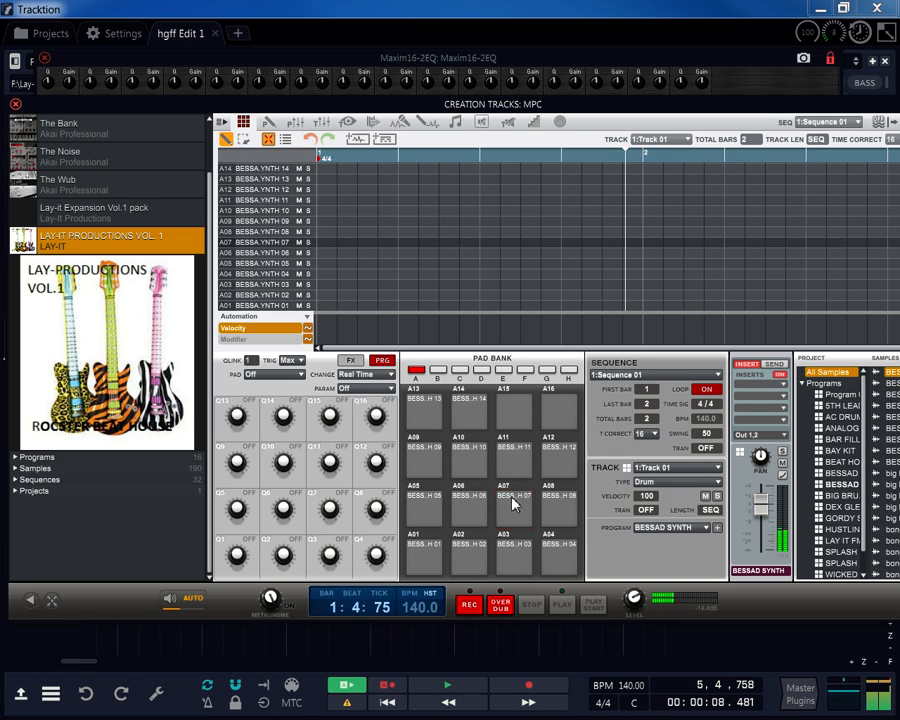
click(461, 501)
click(511, 464)
click(429, 504)
click(466, 541)
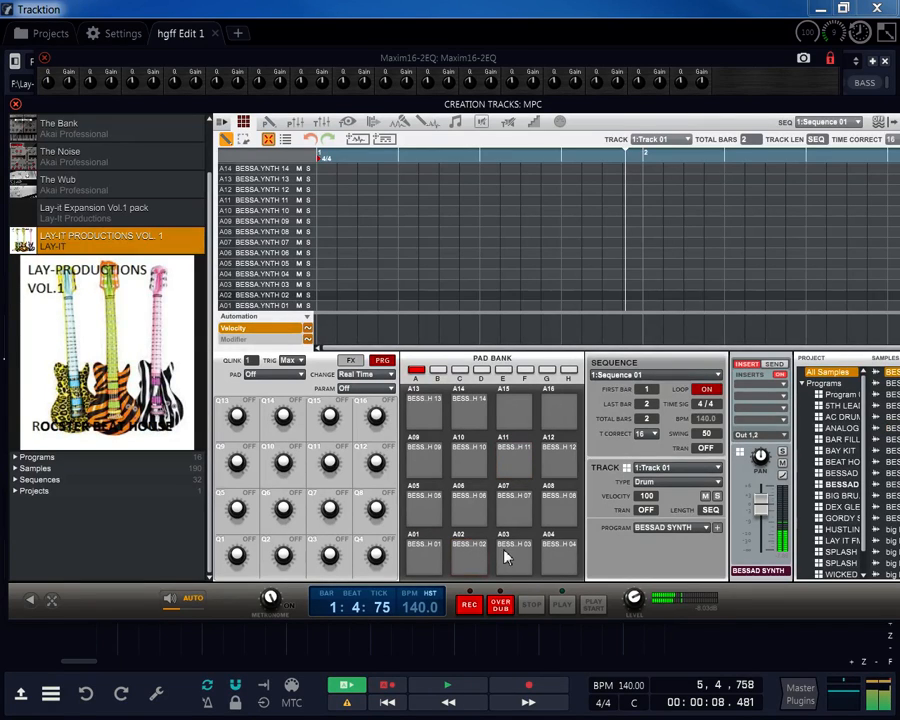
click(507, 557)
click(560, 551)
Load SPLASH SET KIT, audition its kick and Hi Hat sp 02 pads, then load ANALOG BBW SYNTH.
click(706, 528)
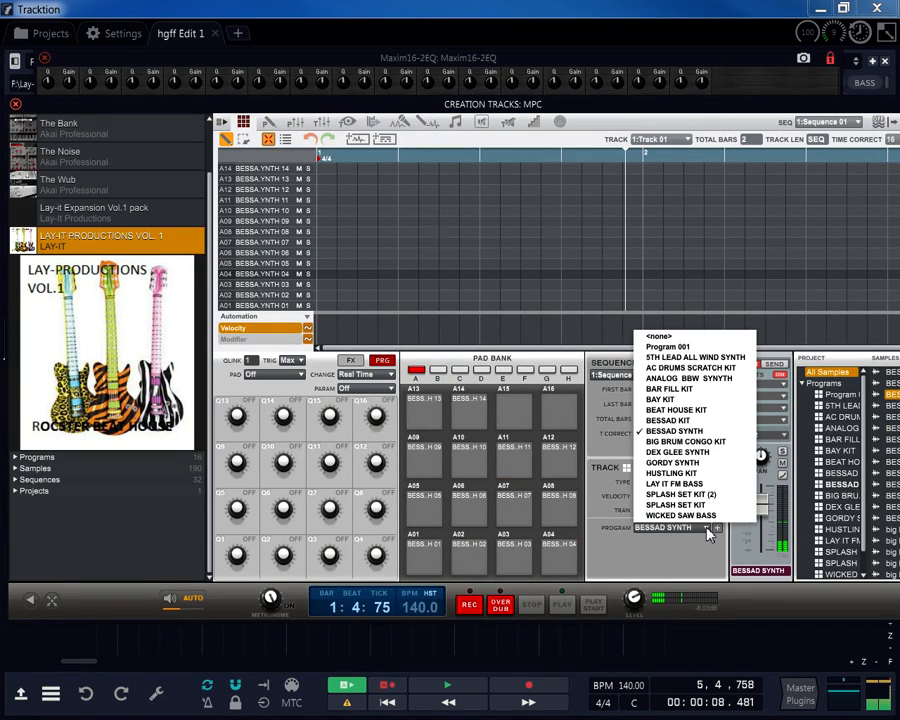
click(688, 505)
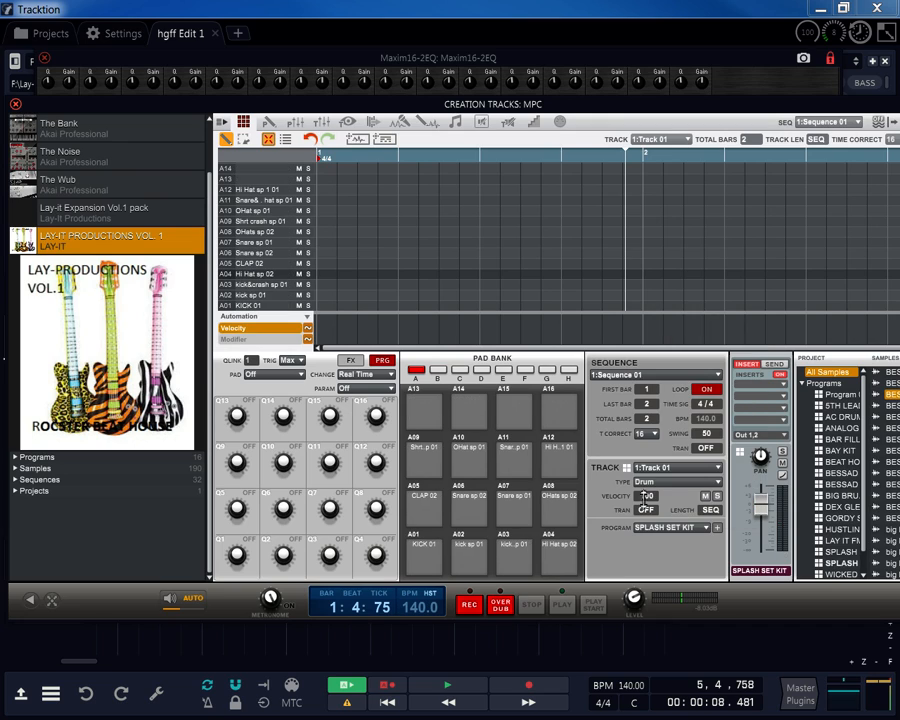
click(430, 556)
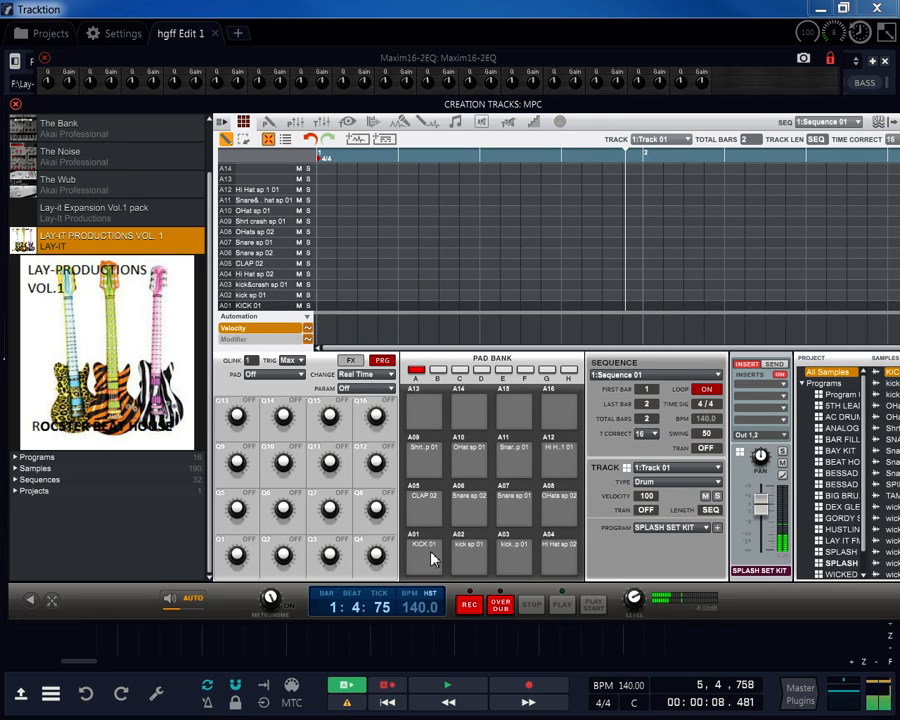
click(459, 552)
click(503, 553)
click(549, 554)
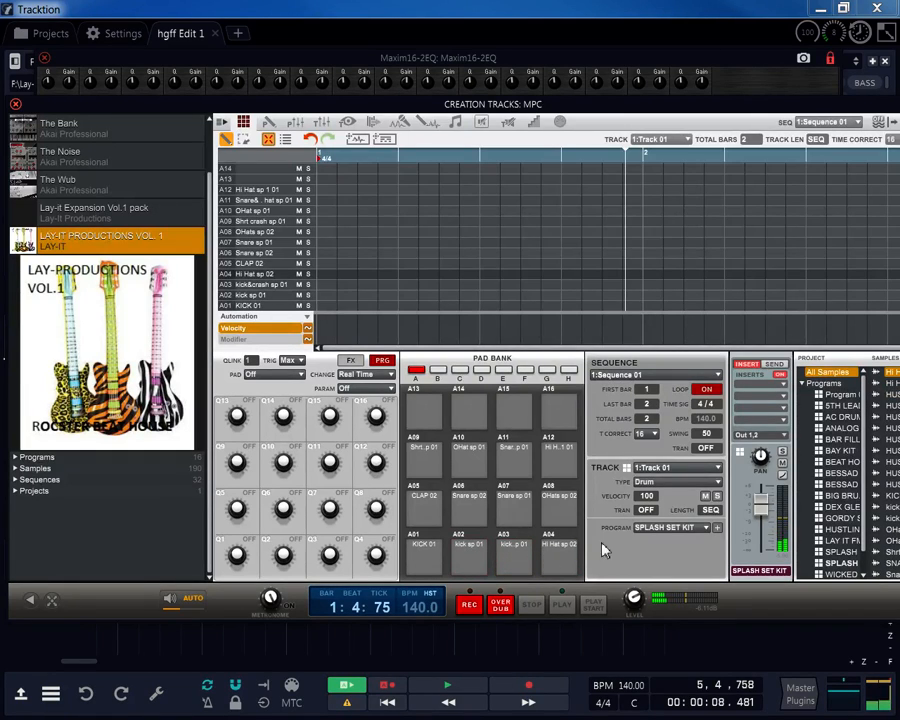
click(704, 528)
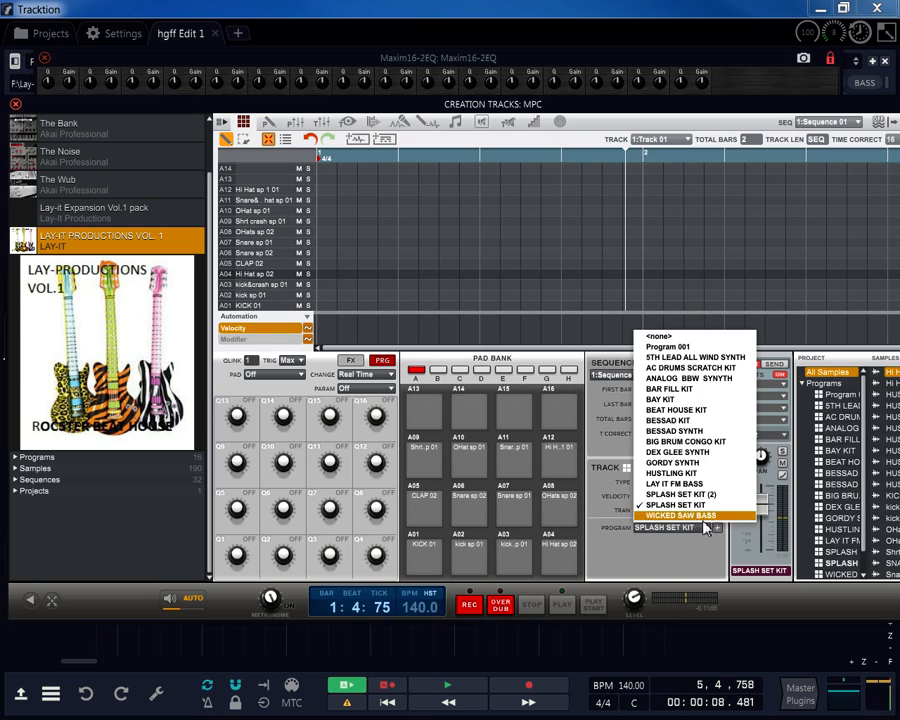
click(663, 384)
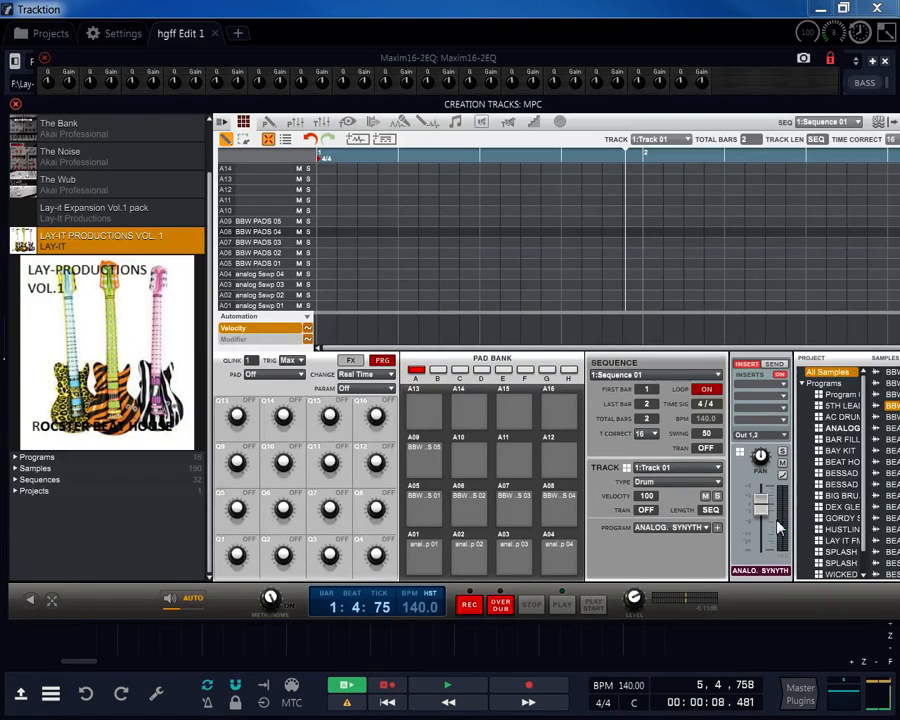
Close the MPC plugin window.
click(15, 105)
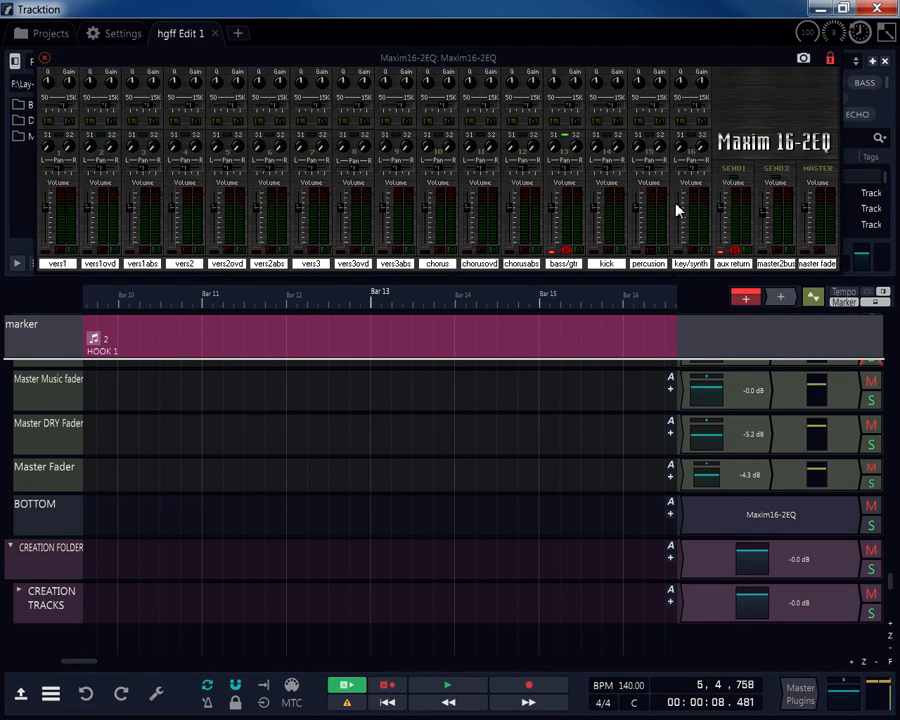
Scroll up past all buses and groups until PROJECT FOLDER, TOP and VERSE 1 are visible.
scroll(690, 450, down, 1)
scroll(703, 453, up, 5)
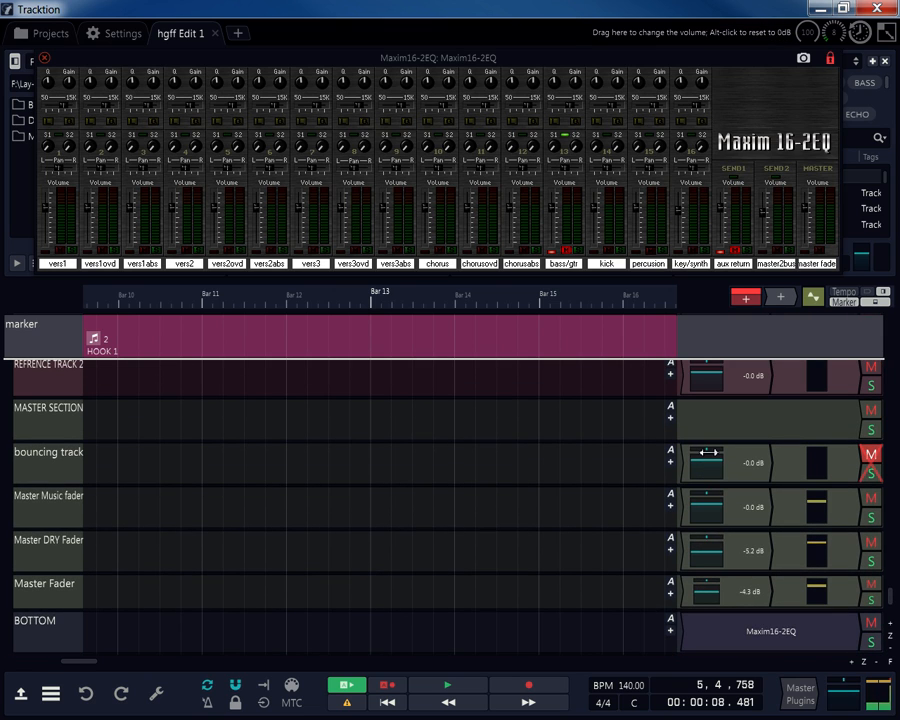
scroll(50, 460, down, 4)
scroll(48, 455, up, 15)
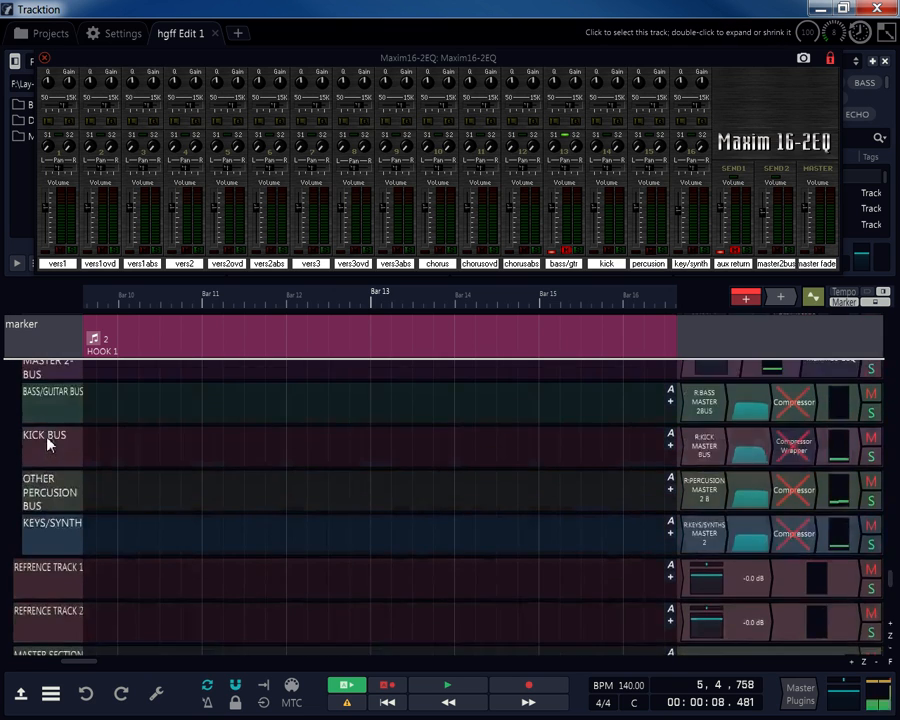
scroll(47, 441, up, 15)
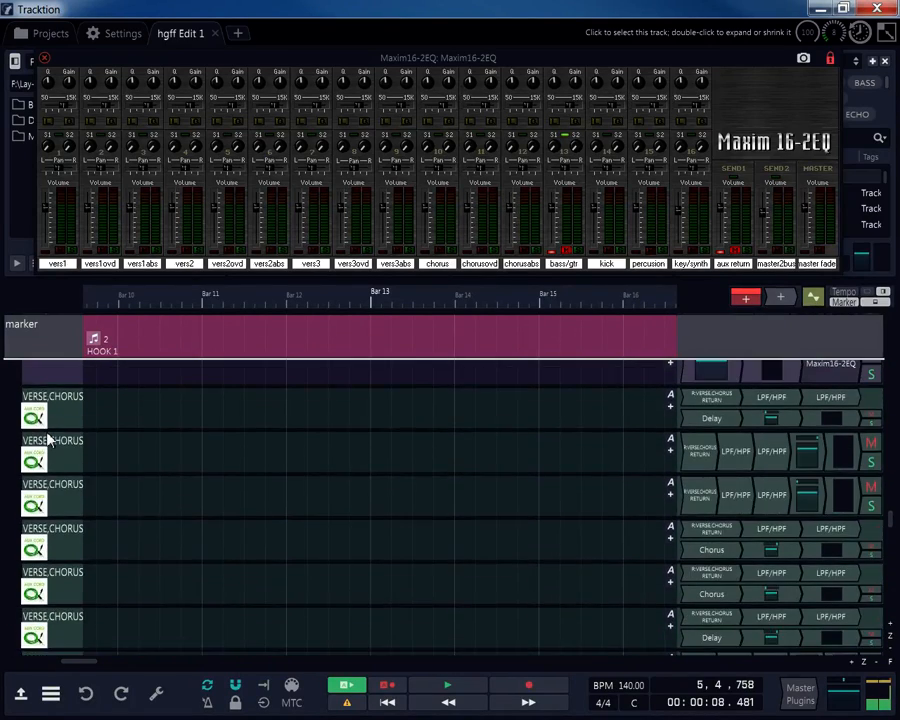
scroll(47, 430, up, 15)
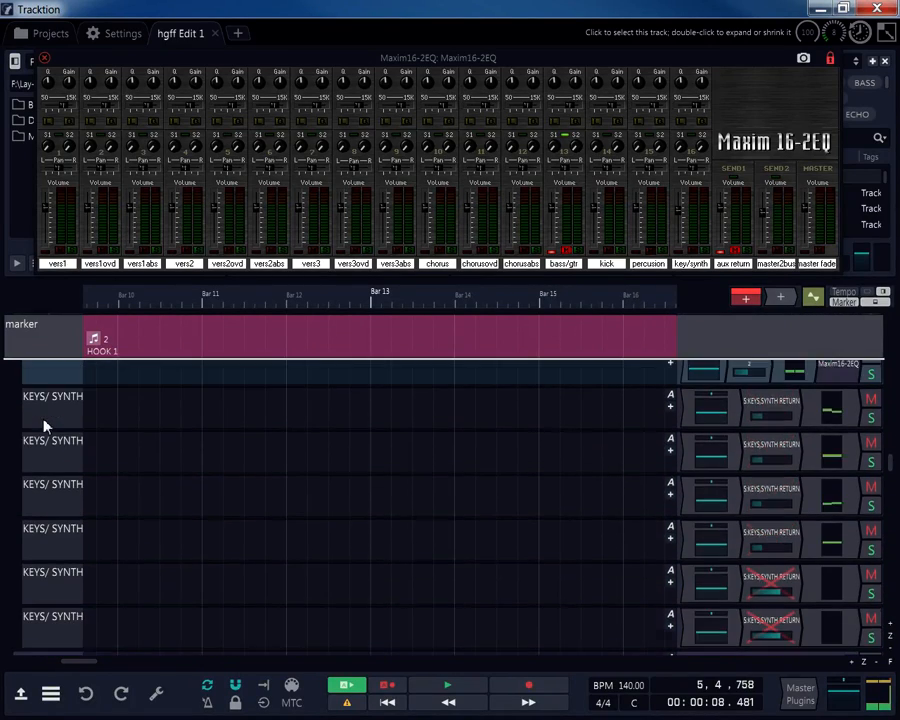
scroll(43, 424, up, 15)
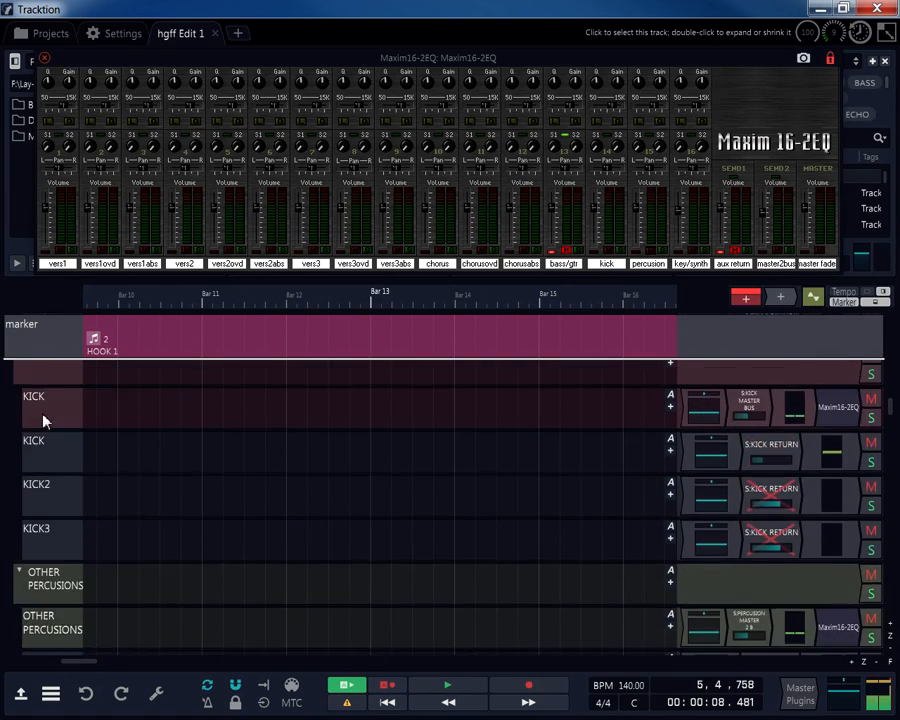
scroll(43, 420, up, 12)
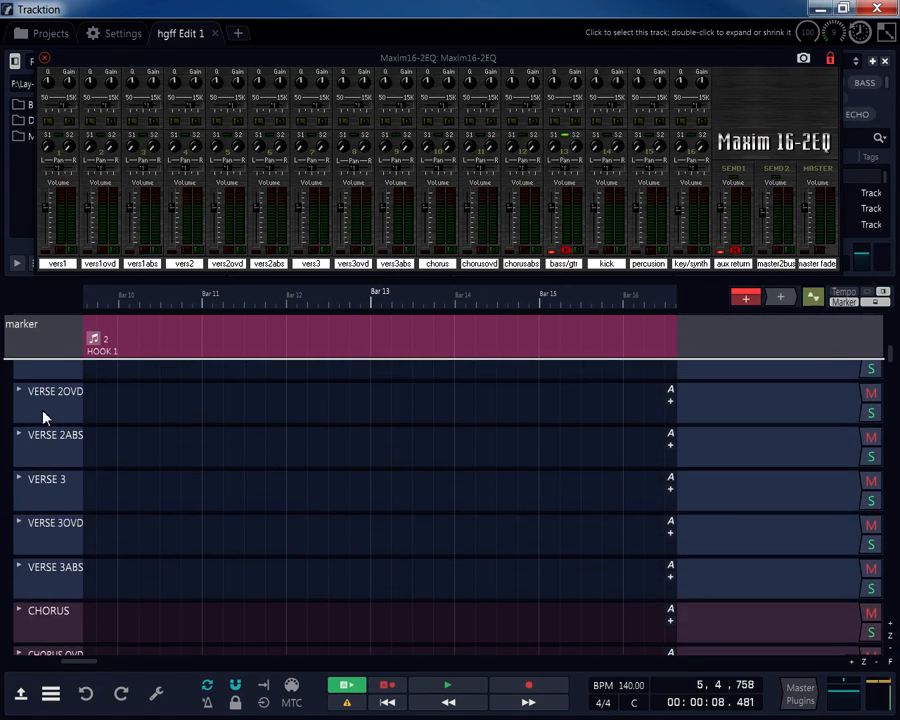
scroll(43, 420, up, 5)
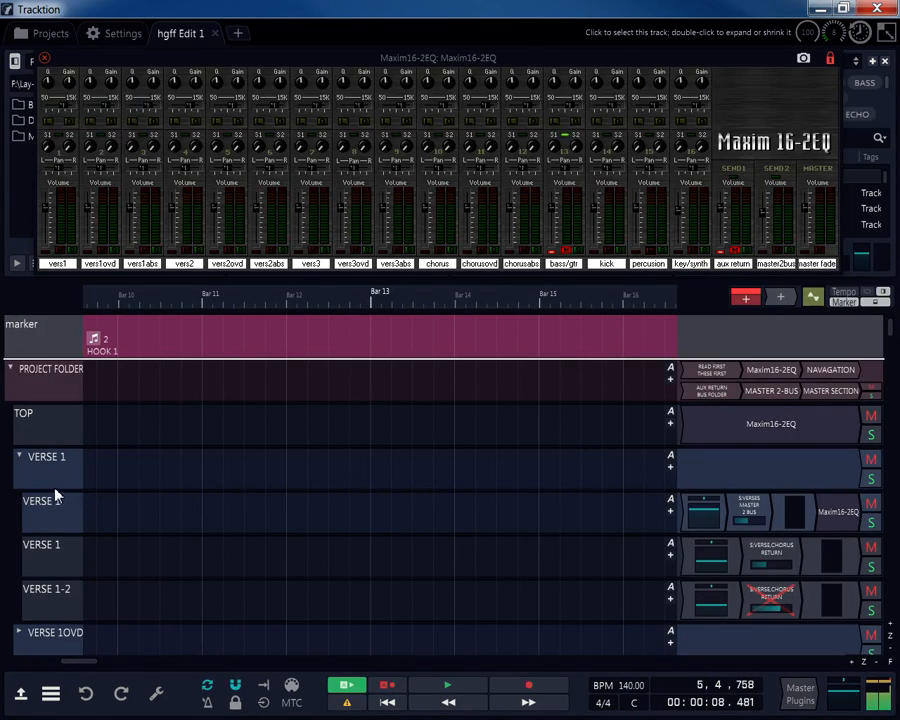
scroll(56, 494, down, 1)
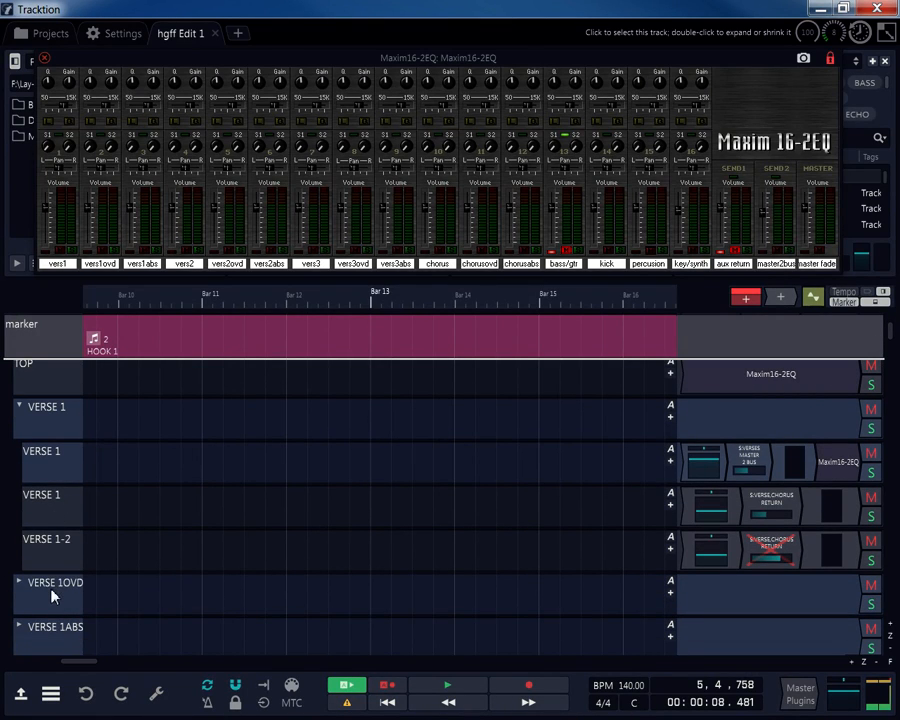
Select the VERSE 1 folder and its child tracks in turn, including the bus and VERSE 1-2 return.
click(53, 454)
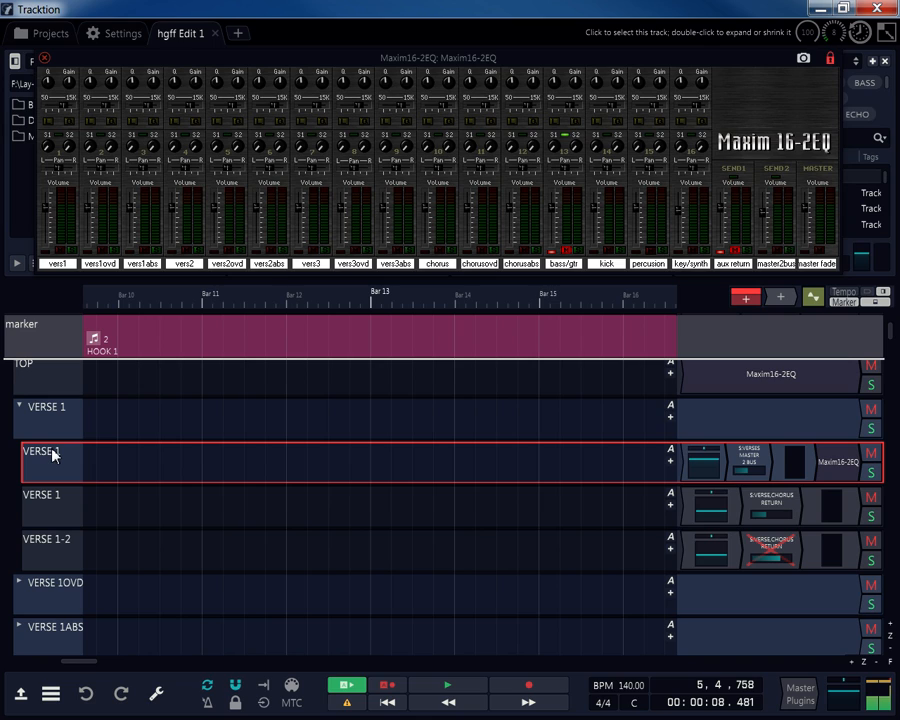
click(30, 420)
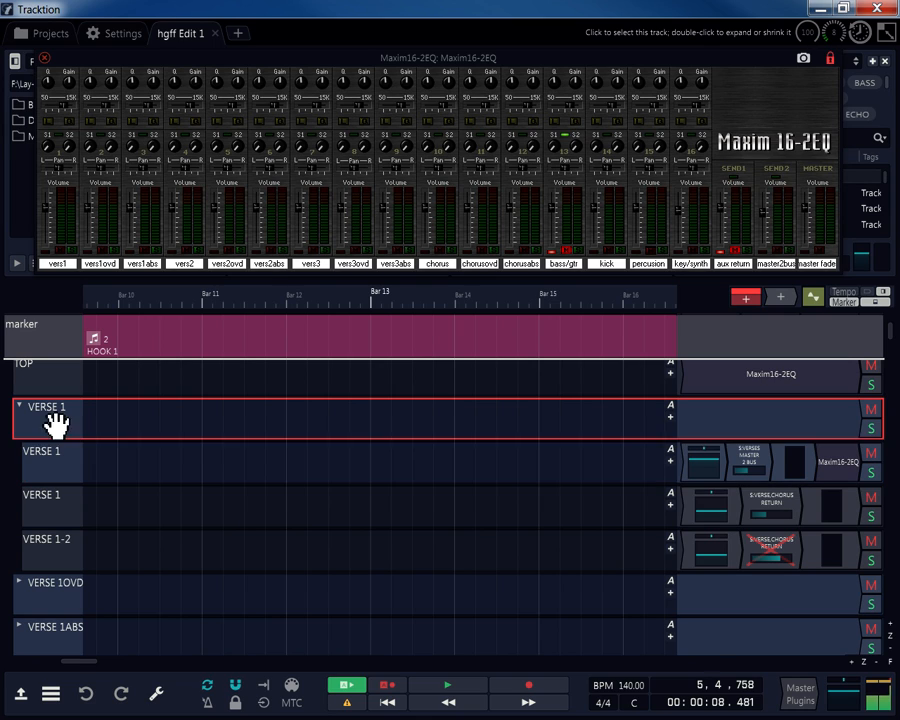
click(58, 458)
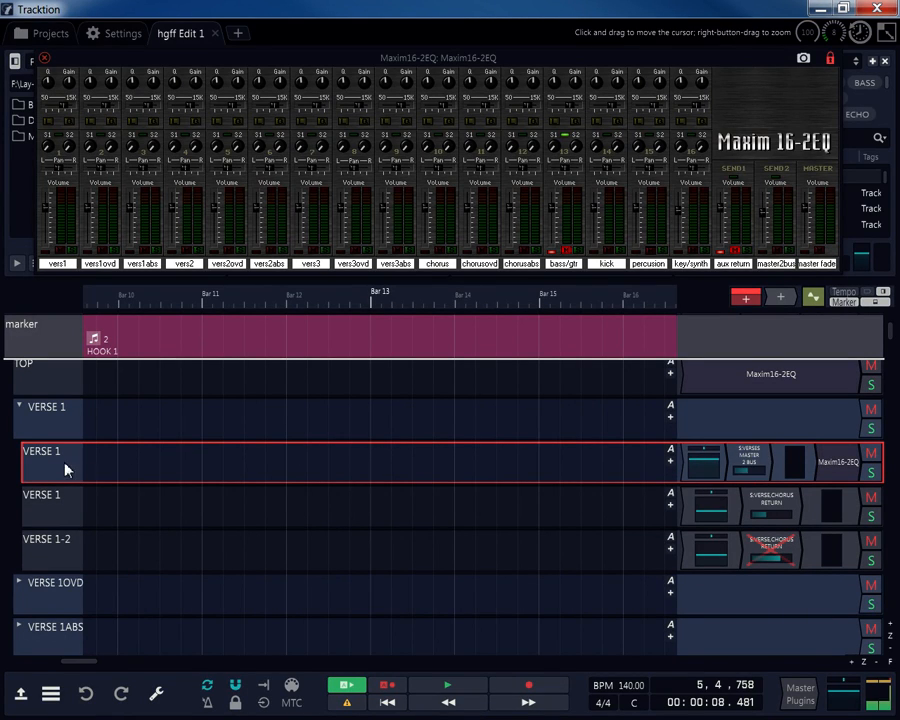
click(34, 508)
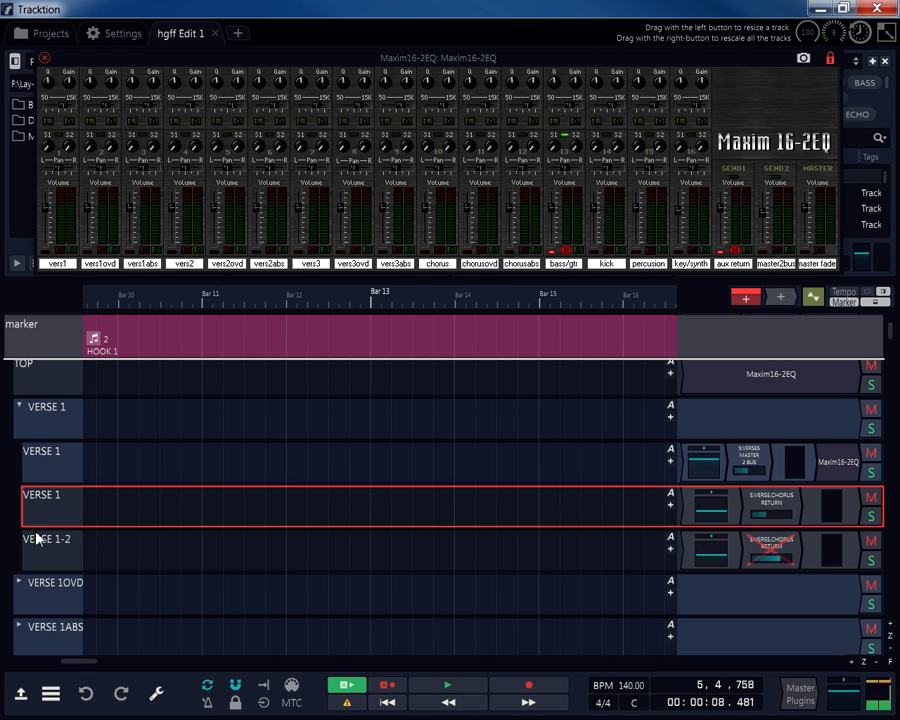
click(36, 540)
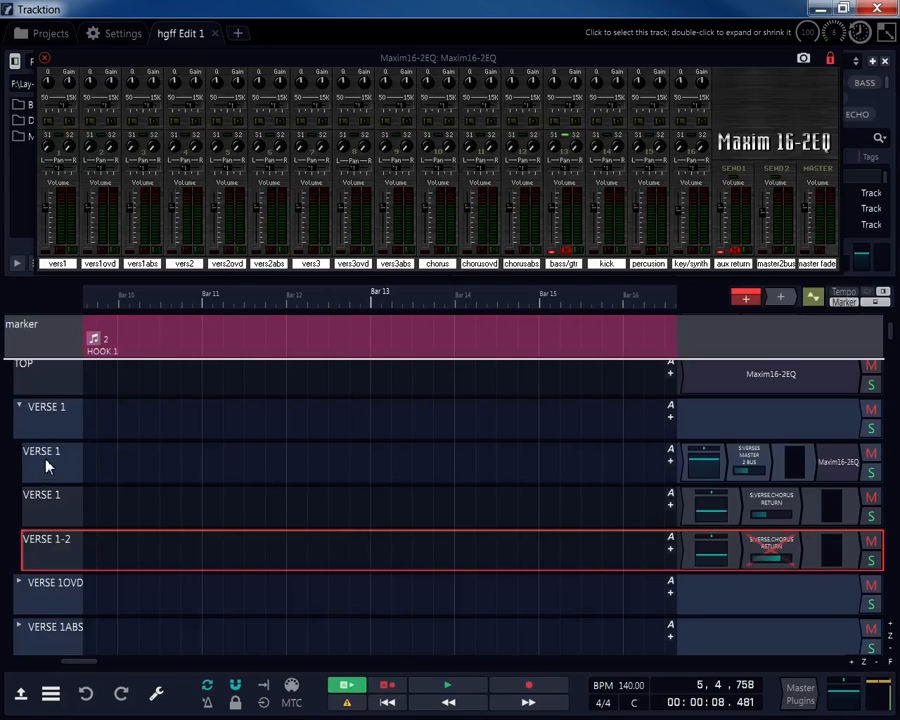
click(46, 465)
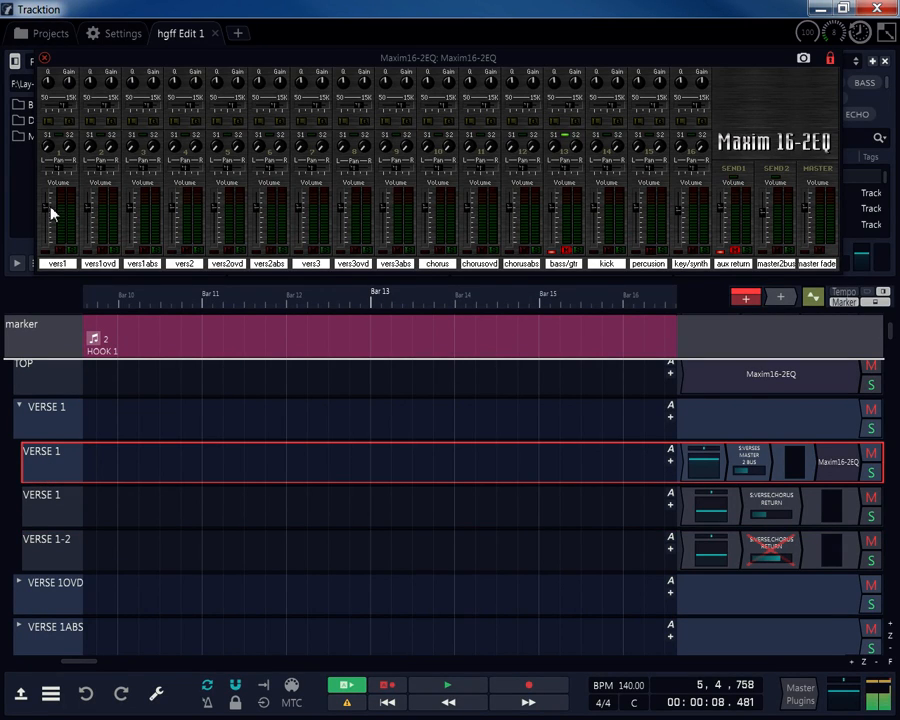
click(49, 502)
click(52, 540)
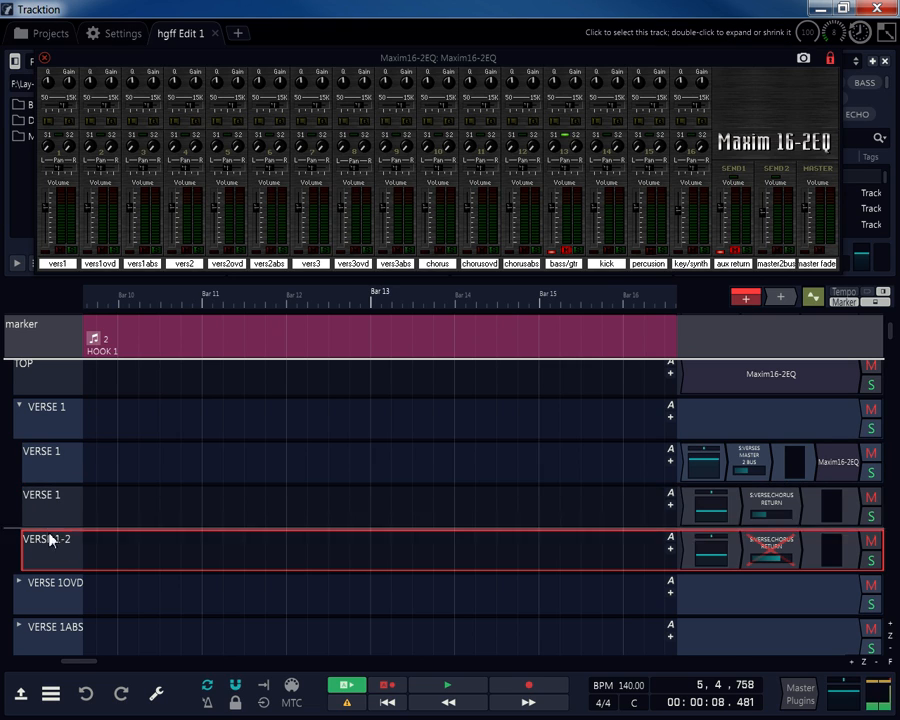
click(52, 506)
click(52, 464)
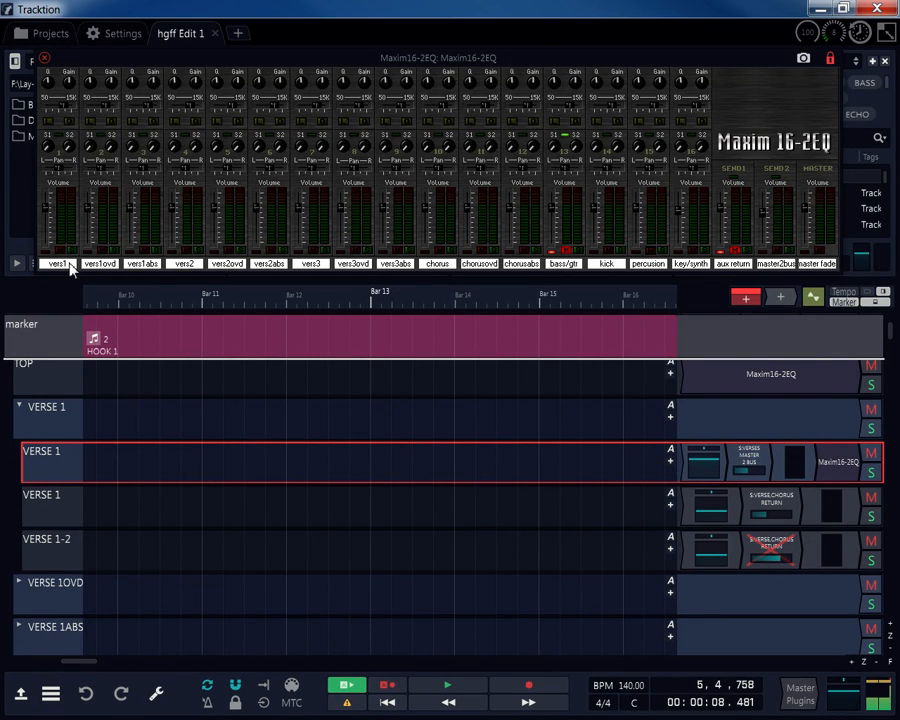
Collapse the VERSE 1 folder track to hide its bus and return tracks.
click(19, 407)
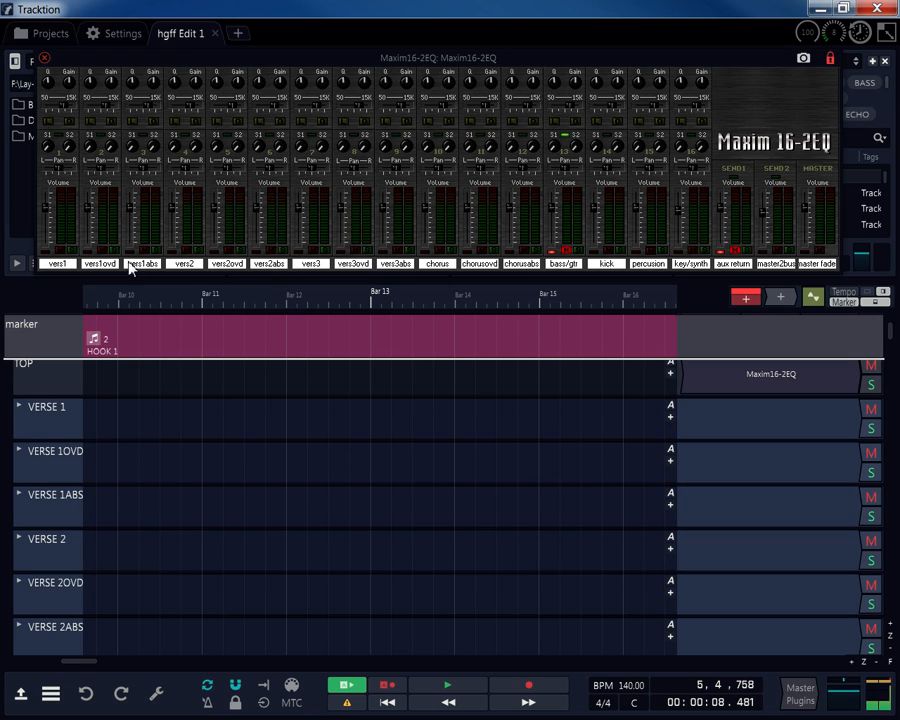
scroll(40, 490, down, 7)
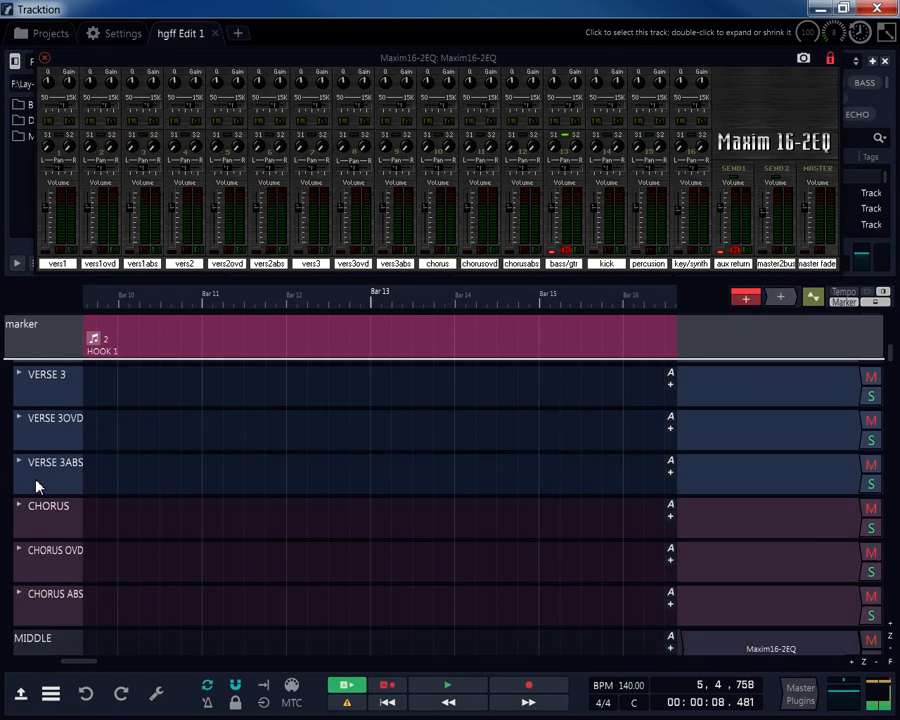
scroll(38, 486, down, 2)
scroll(40, 488, up, 4)
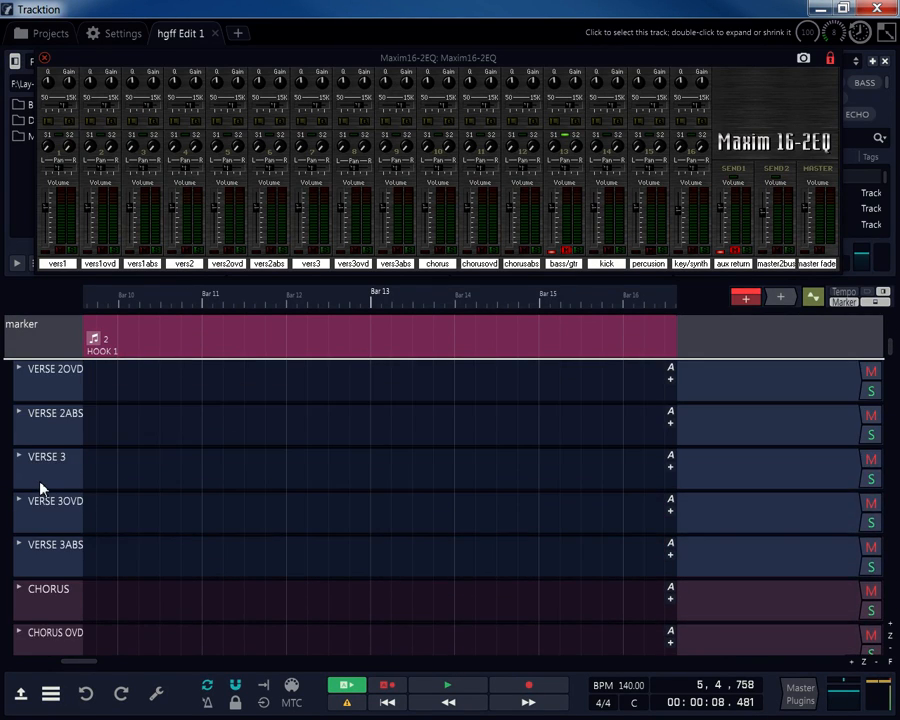
Scroll down past CHORUS and MIDDLE to the BASS/GUITAR and KICK folders.
scroll(40, 488, up, 2)
scroll(41, 486, down, 9)
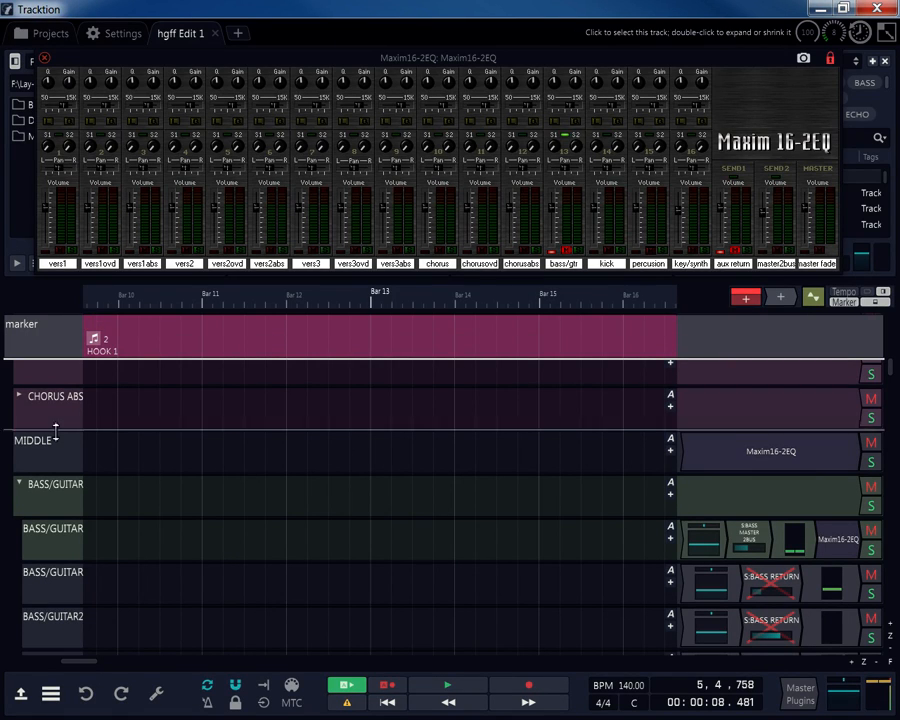
scroll(25, 498, down, 1)
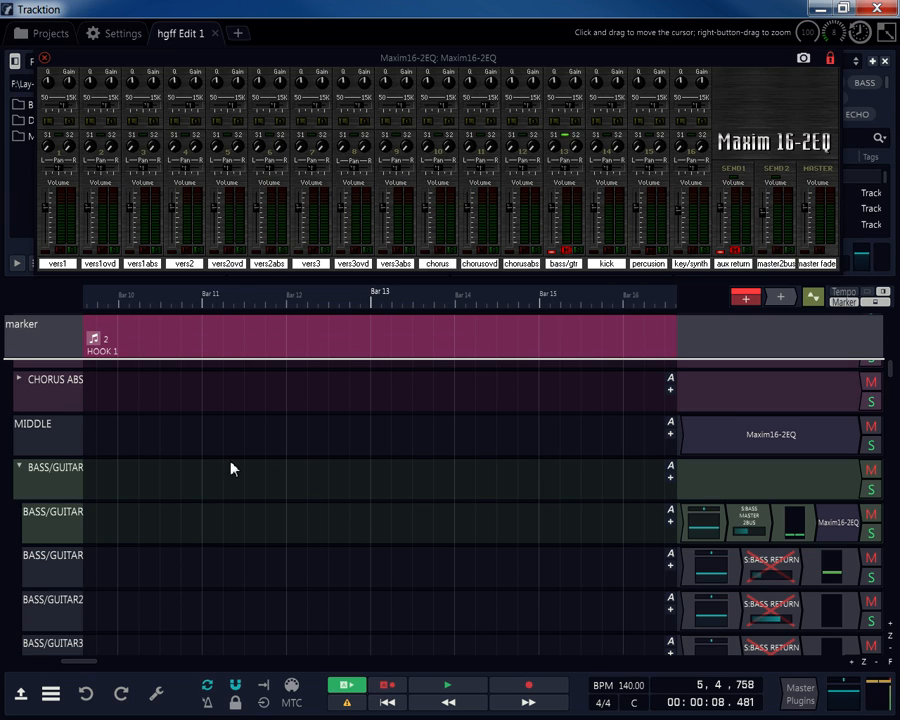
scroll(22, 470, down, 12)
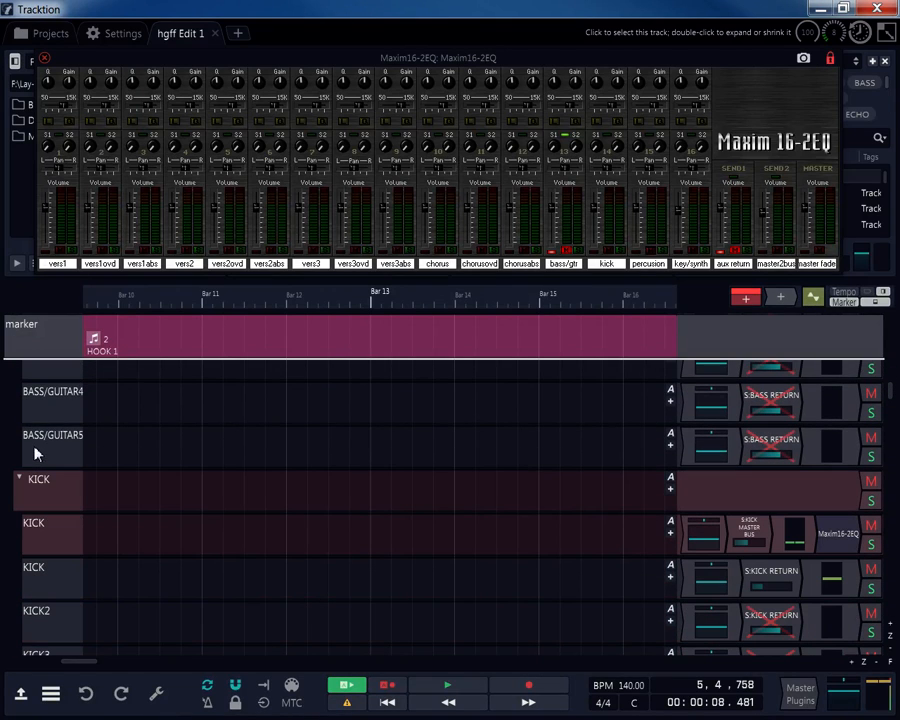
scroll(106, 412, up, 3)
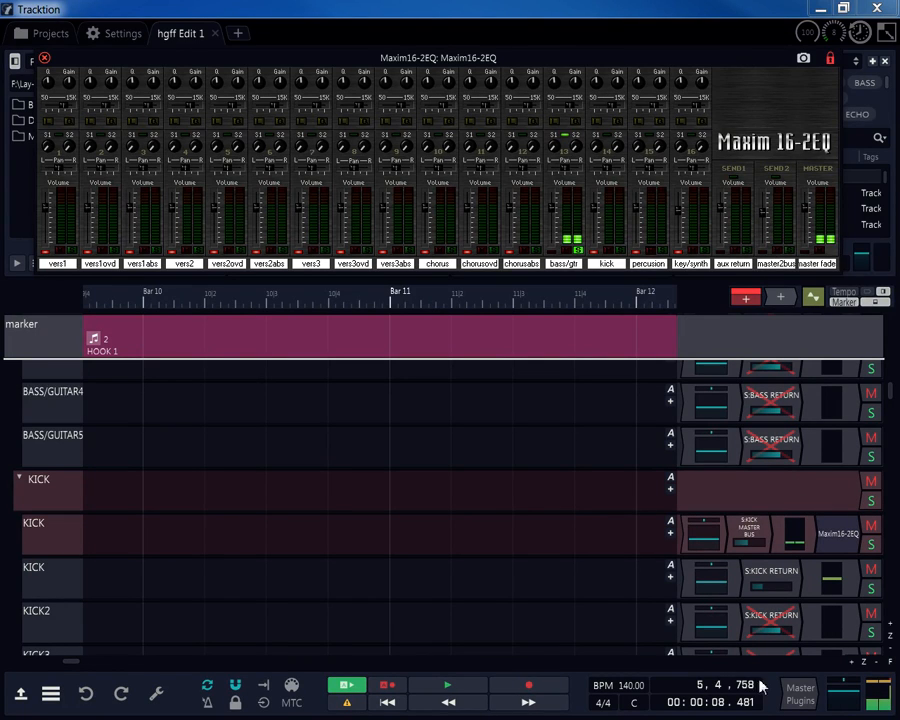
click(466, 688)
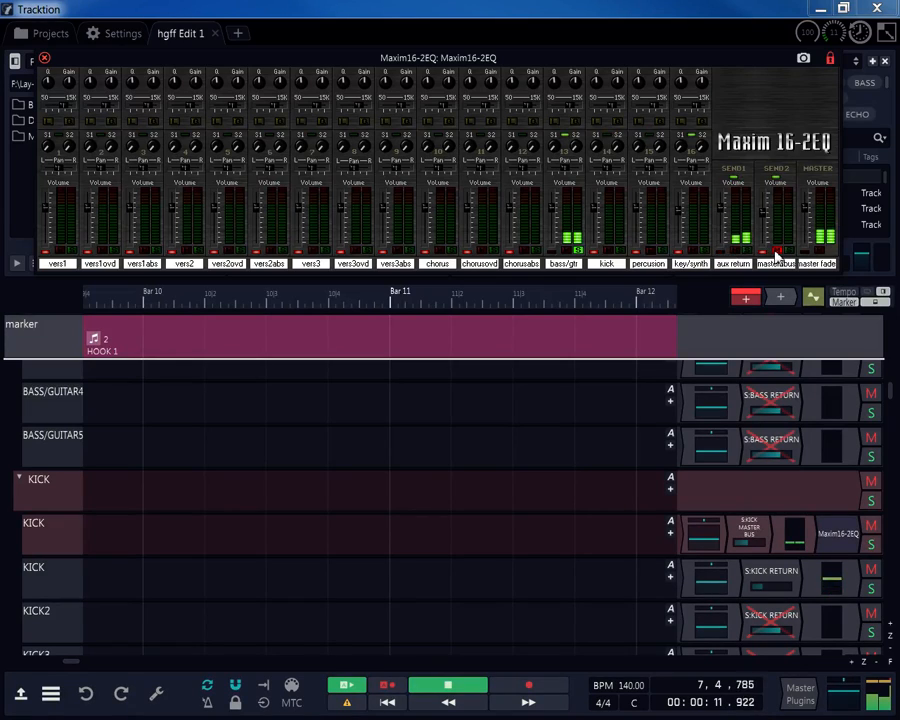
Solo the kick channel in the Maxim 16-2EQ mixer during playback.
click(620, 250)
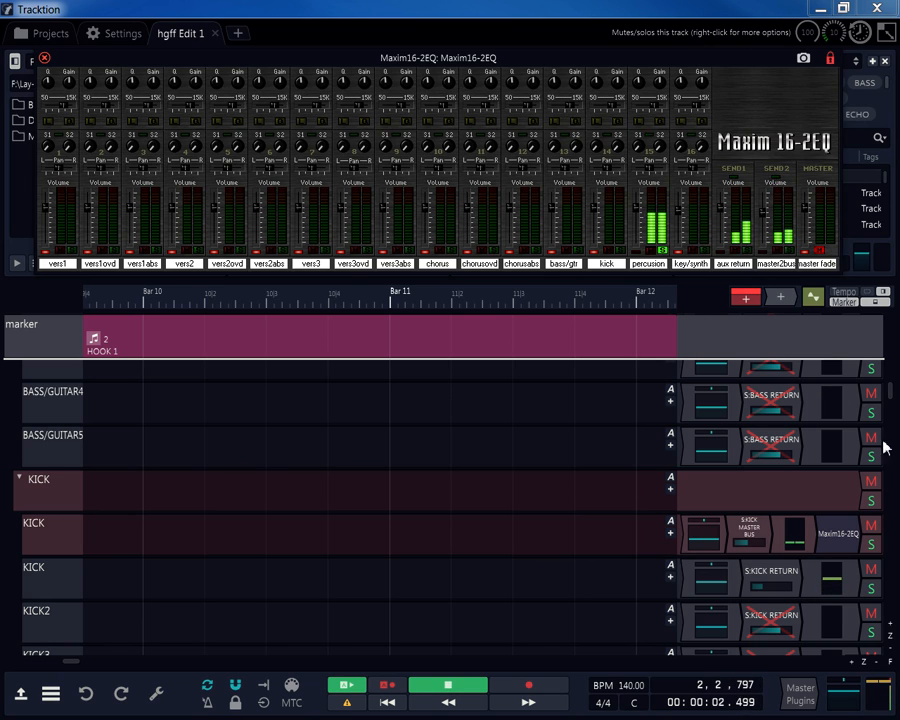
mouse_move(893, 405)
mouse_down()
mouse_move(886, 372)
mouse_move(878, 406)
mouse_up()
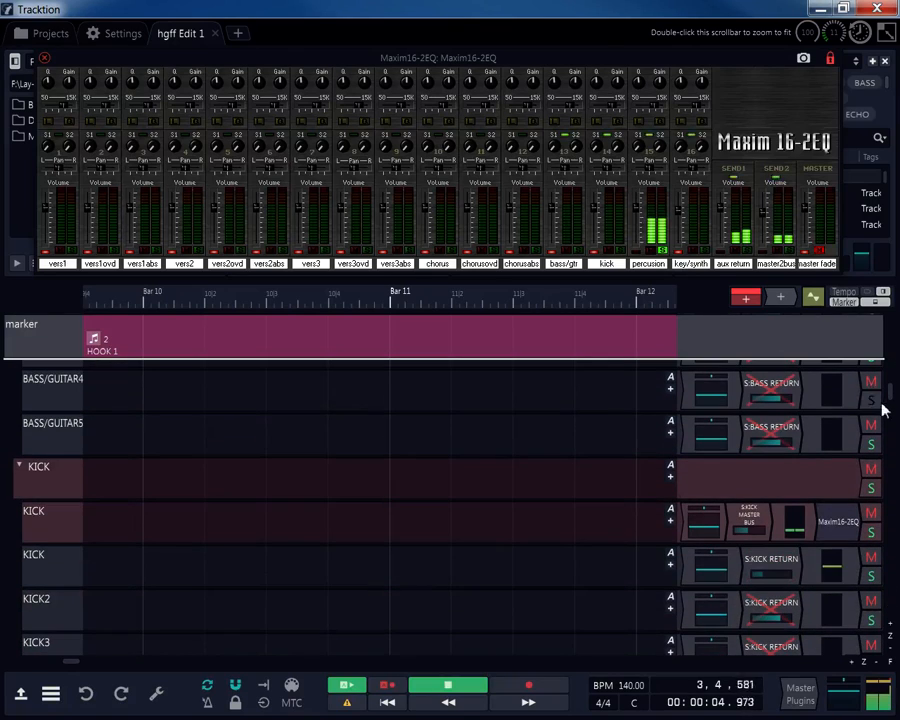
Select the BASS/GUITAR5 and BASS/GUITAR4 volume plugins and bring up BASS/GUITAR4's volume fader.
click(713, 441)
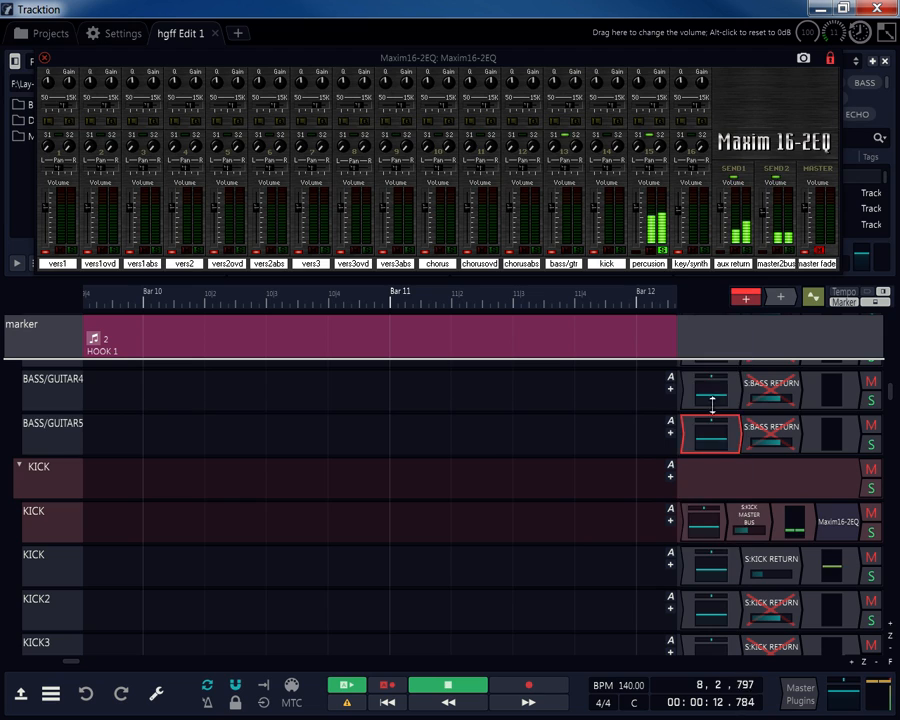
ctrl+click(714, 397)
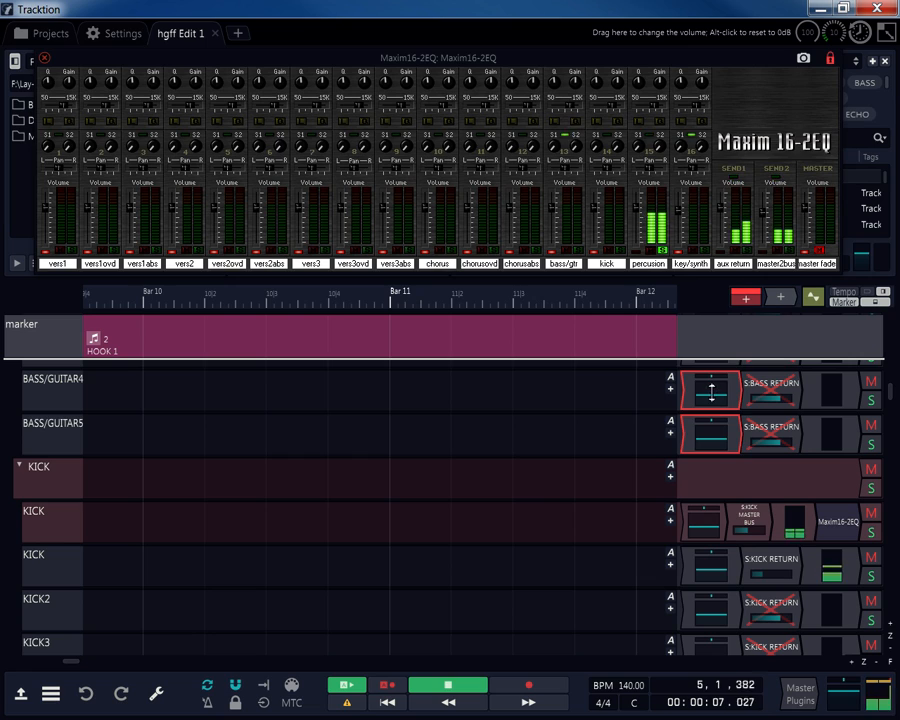
click(712, 393)
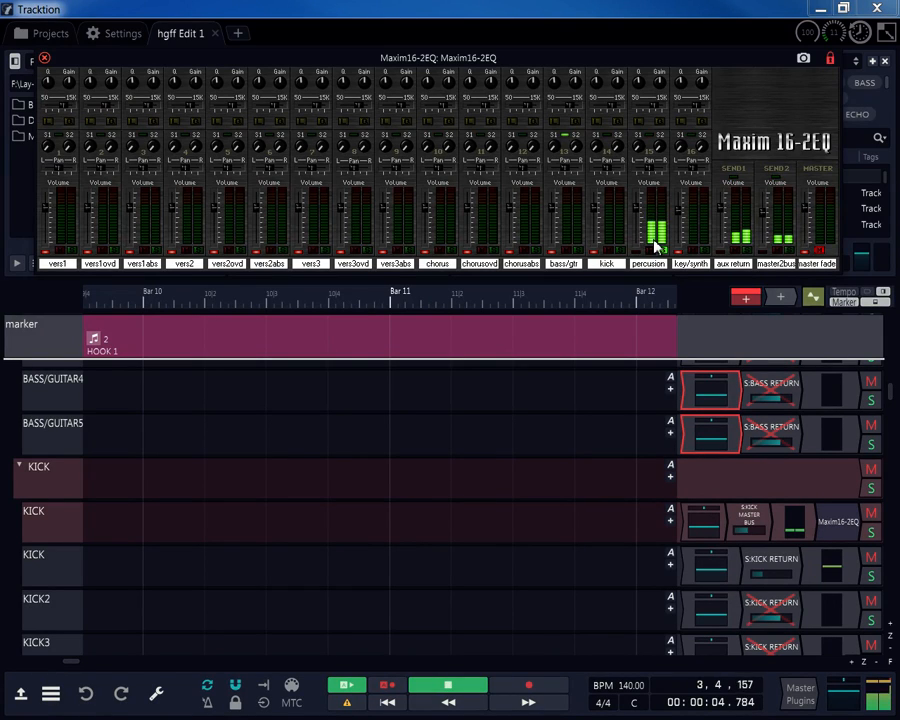
Raise the percussion channel's S1 send, then begin renaming vers1 but leave its name unchanged.
drag(641, 150, 649, 125)
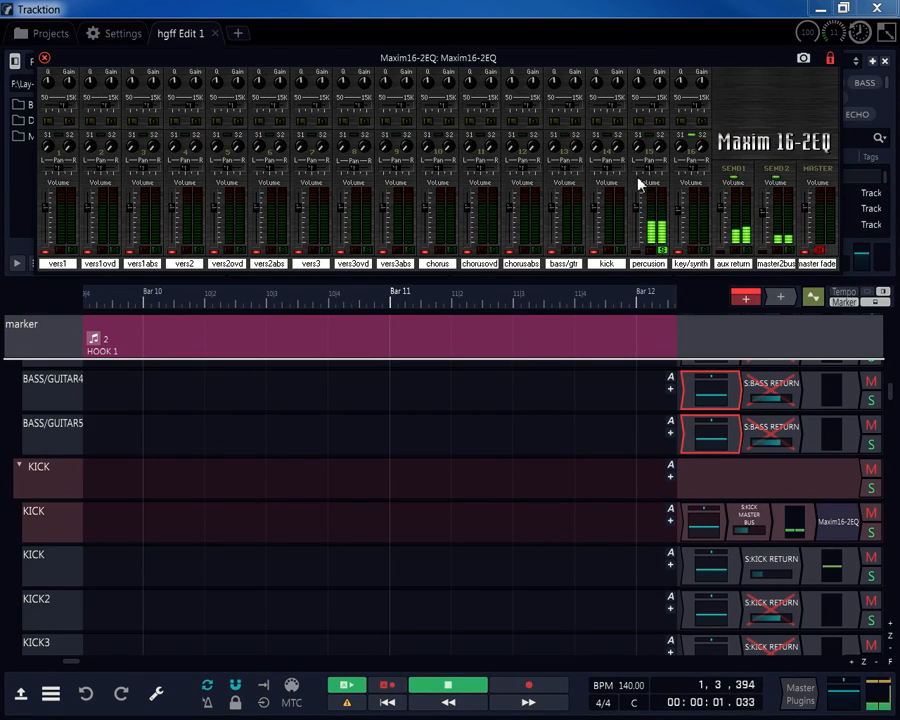
double_click(56, 264)
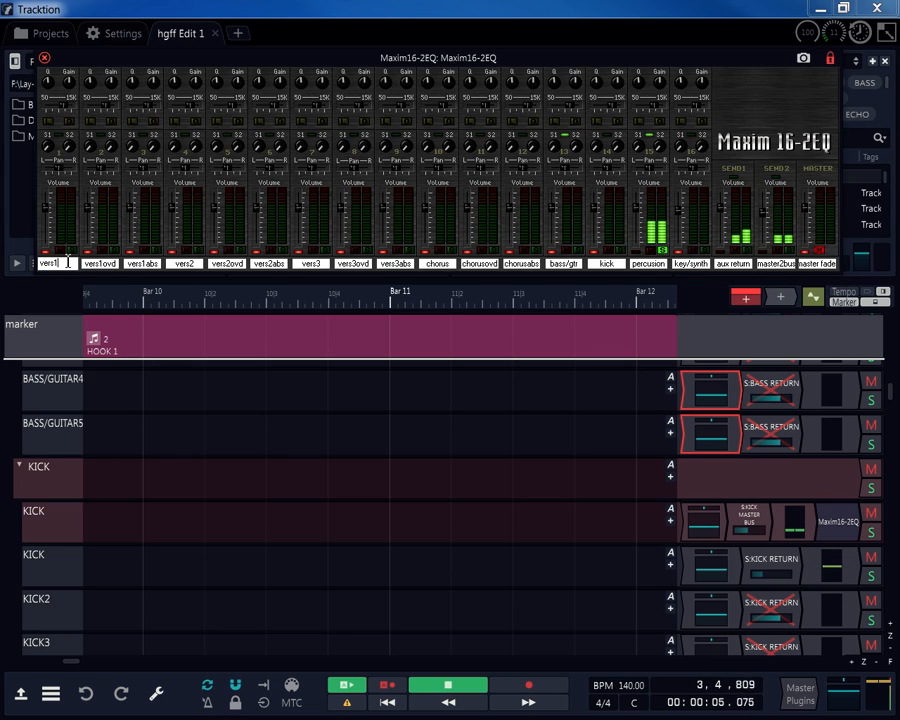
click(107, 350)
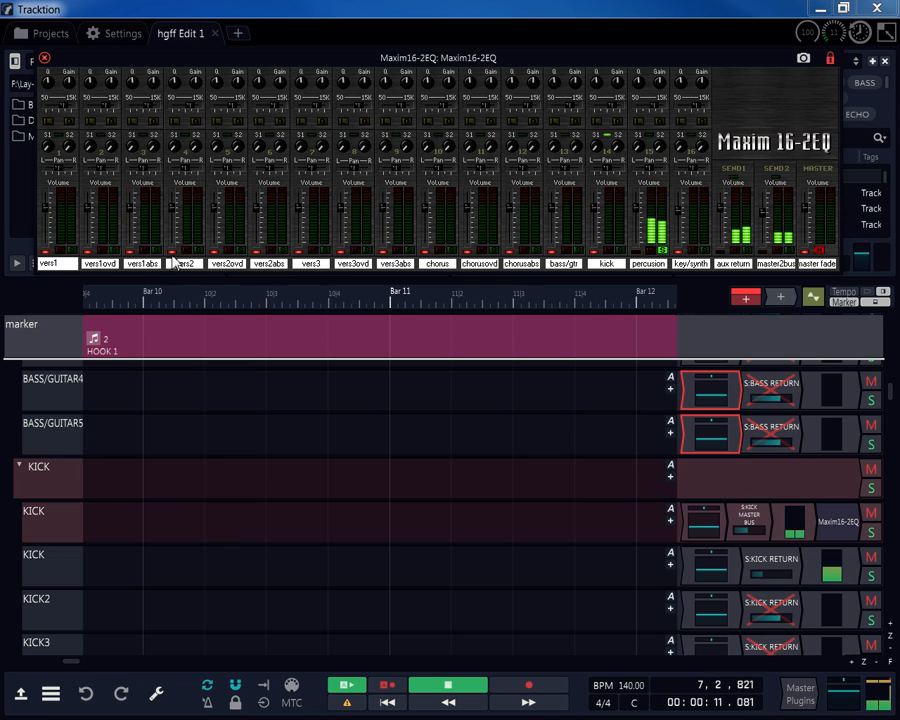
Collapse the BASS/GUITAR folder track in its properties so the KICK folder sits directly beneath.
scroll(64, 422, up, 5)
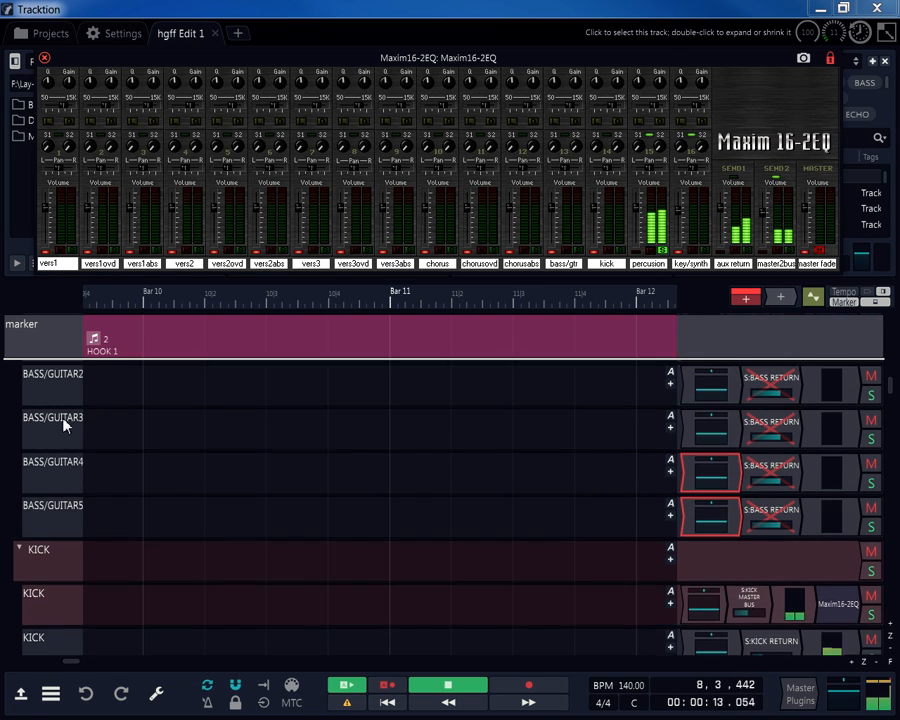
scroll(65, 425, up, 3)
scroll(38, 594, down, 2)
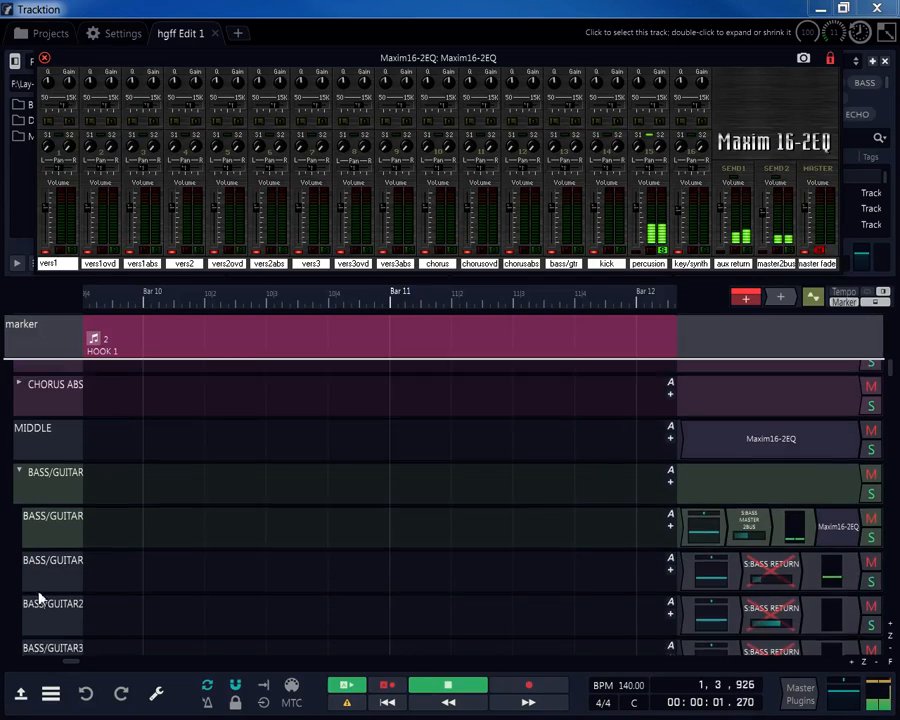
scroll(205, 412, down, 3)
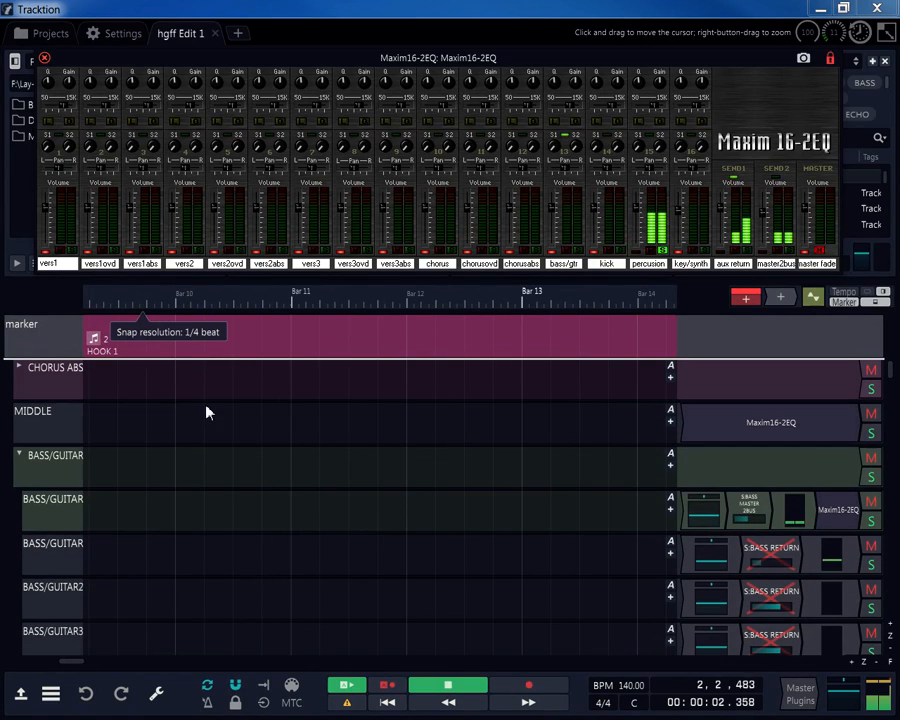
click(55, 466)
click(156, 694)
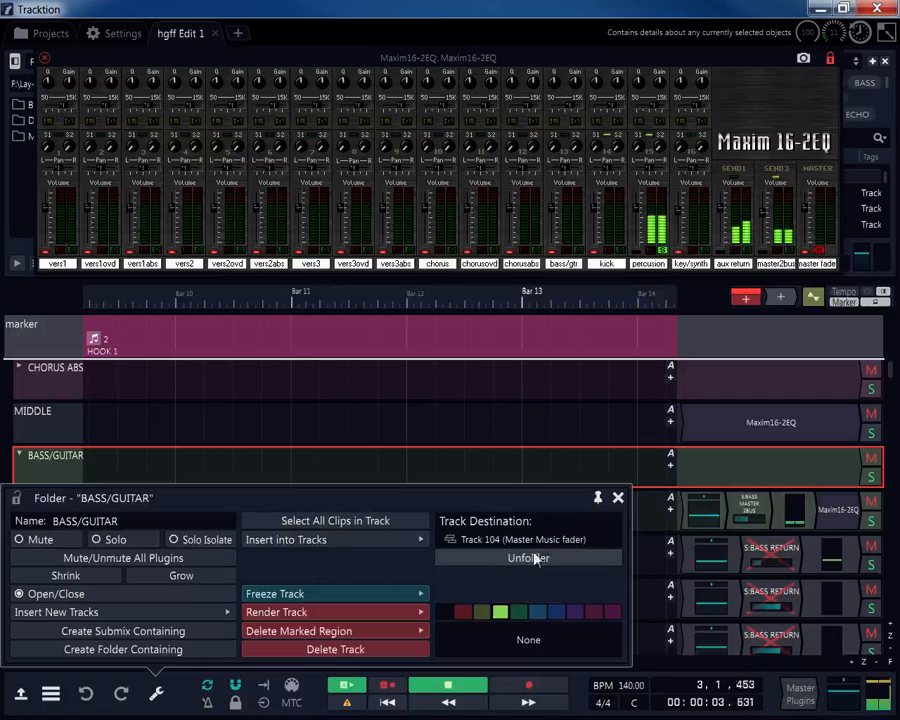
click(20, 460)
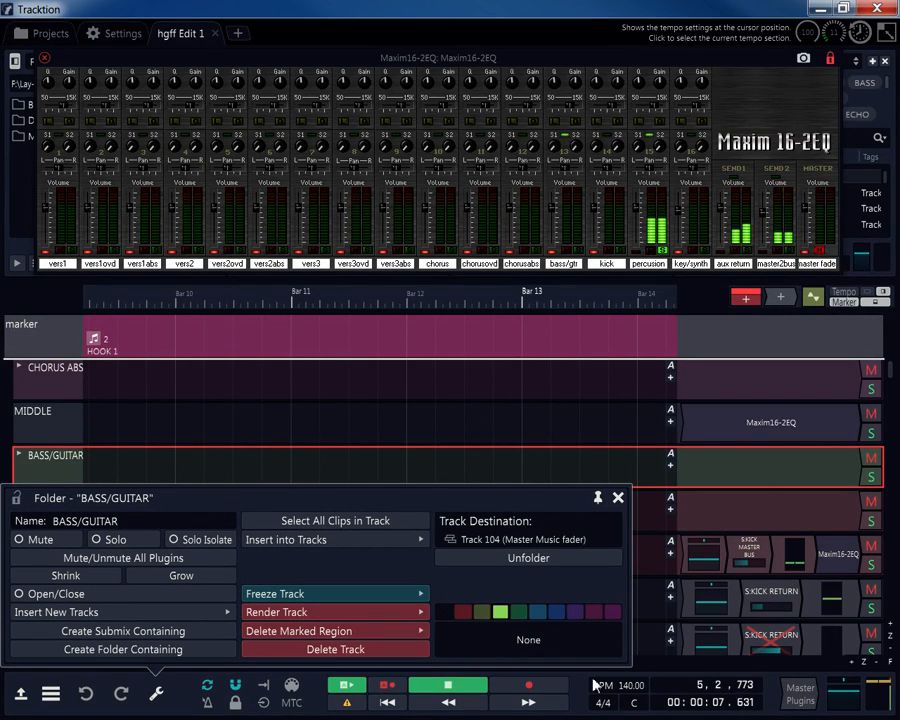
click(617, 497)
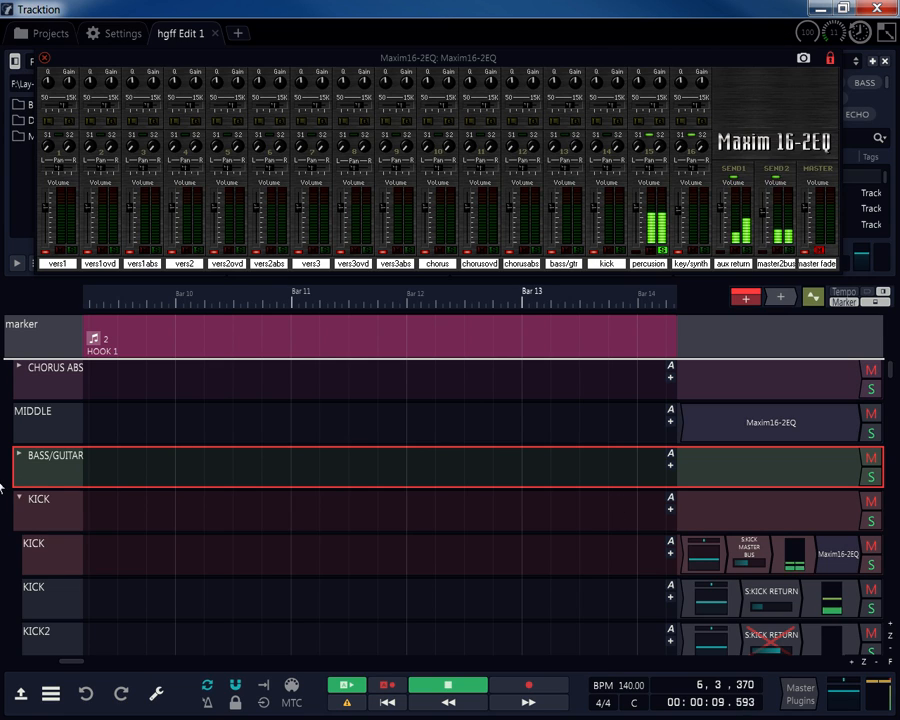
scroll(44, 482, up, 8)
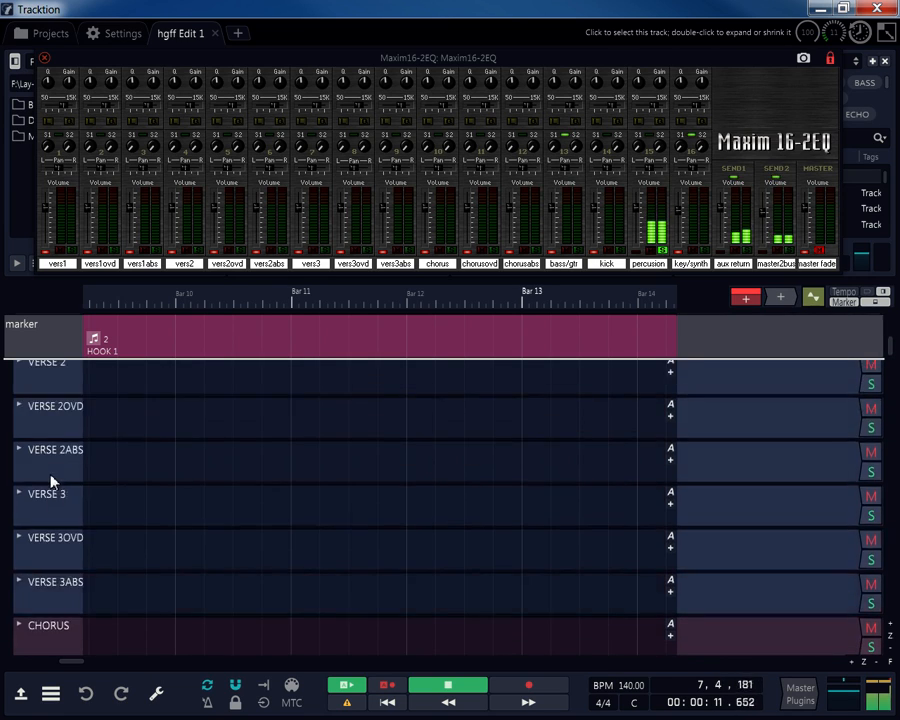
scroll(50, 476, up, 4)
scroll(53, 470, down, 7)
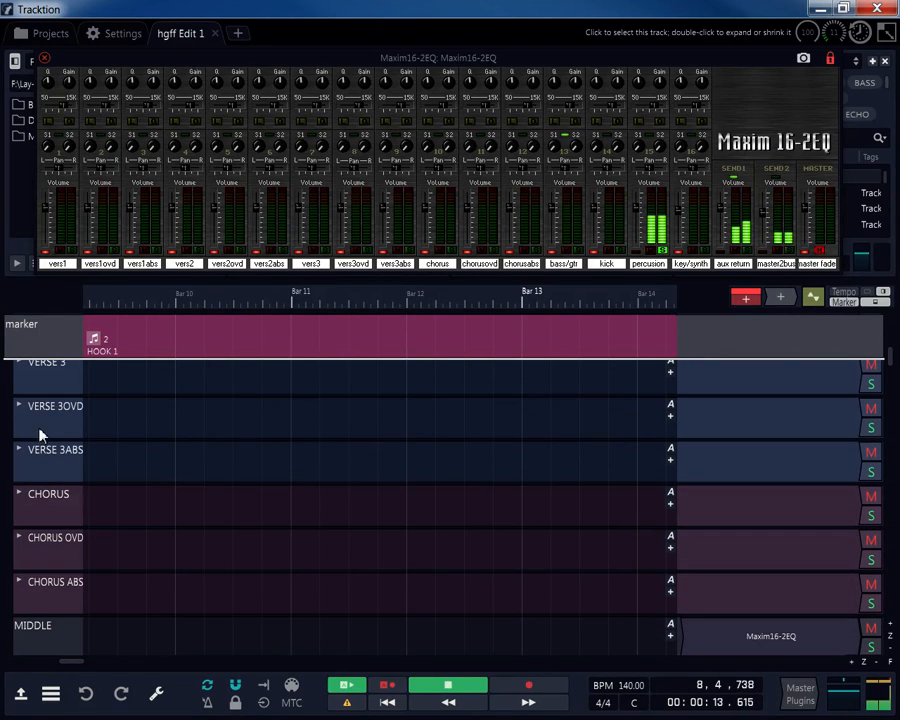
scroll(43, 438, up, 1)
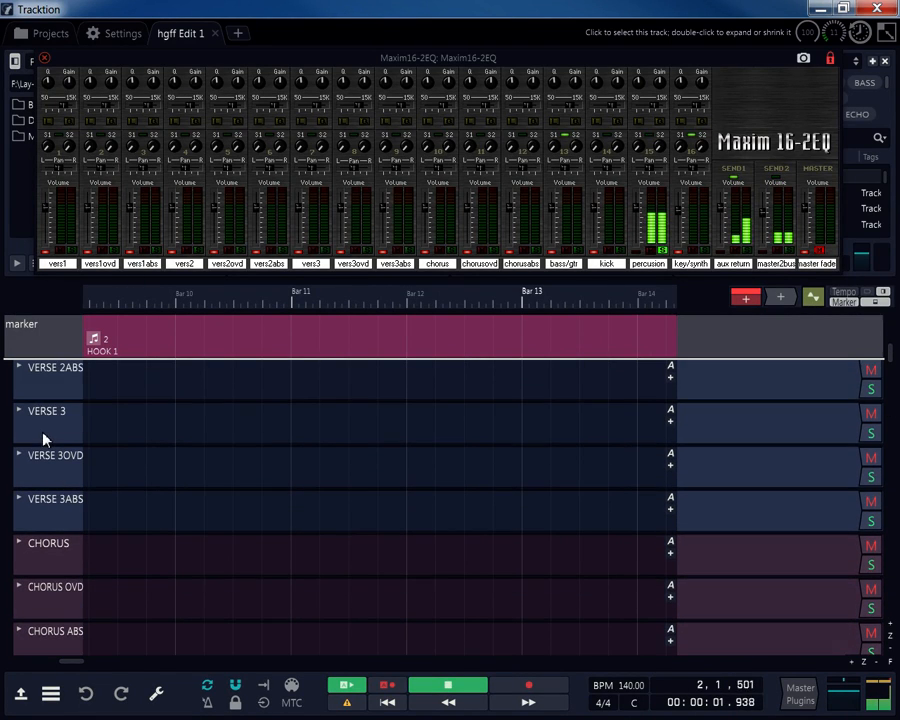
scroll(44, 437, up, 1)
click(50, 420)
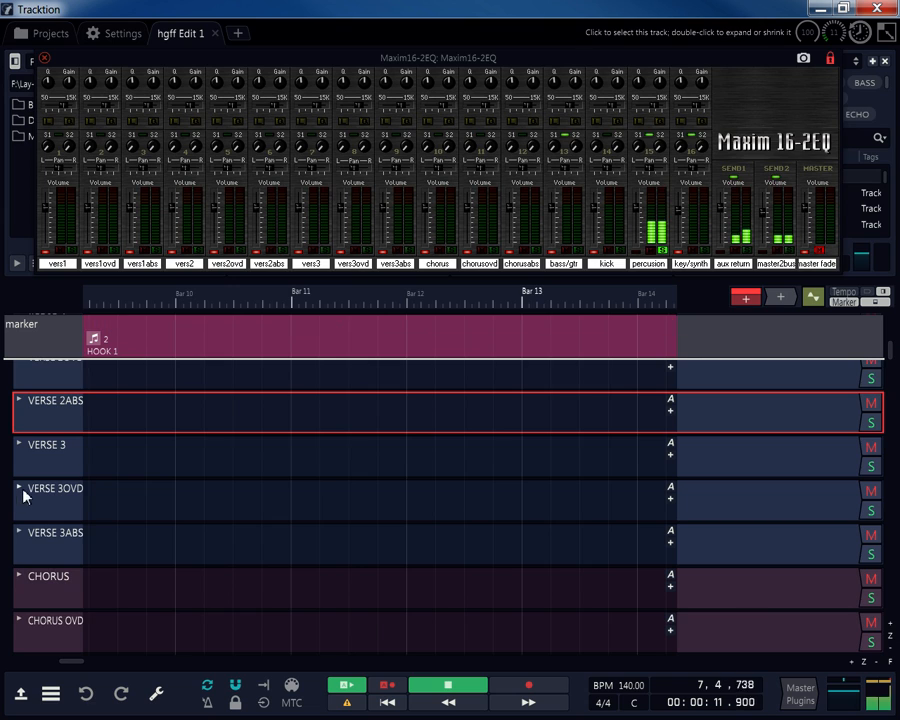
scroll(24, 490, down, 5)
scroll(28, 502, up, 7)
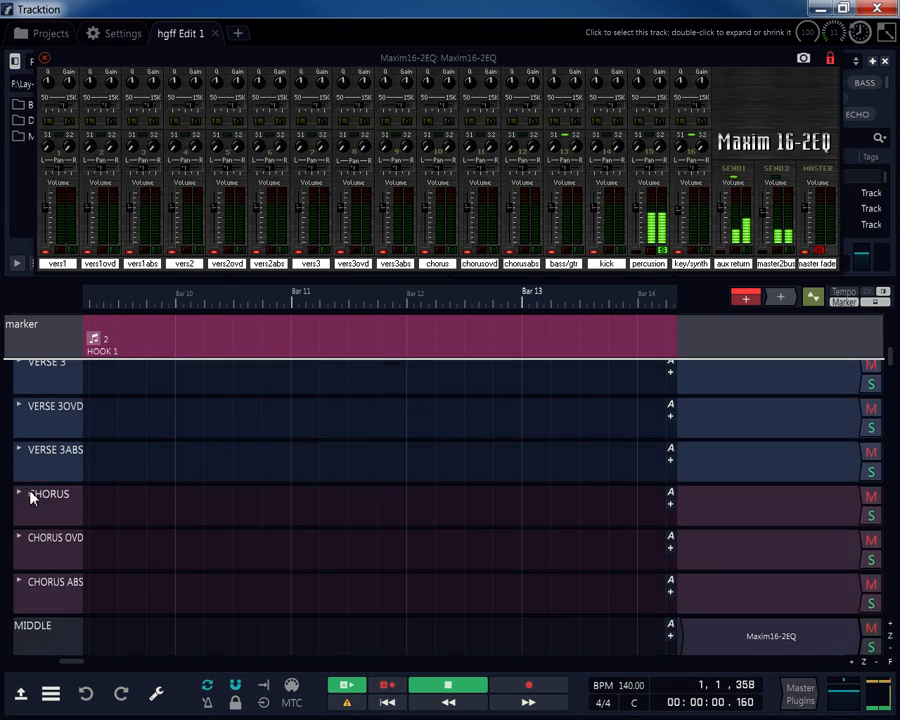
Expand the VERSE 2ABS folder, browse its sub-tracks including VERSE 2ABS2, then collapse it.
click(20, 518)
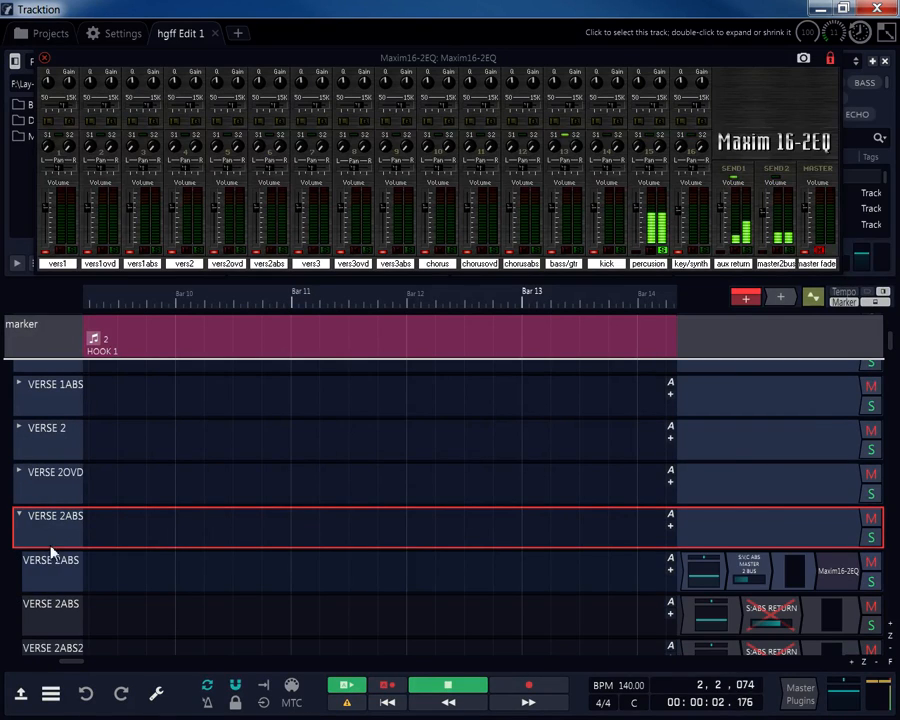
scroll(46, 536, down, 1)
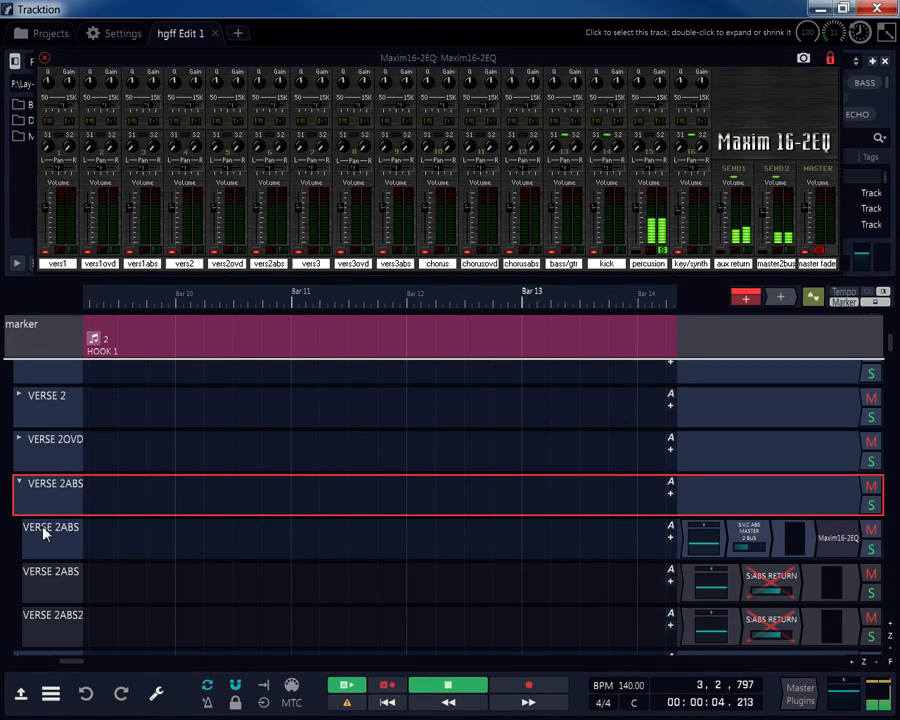
click(57, 538)
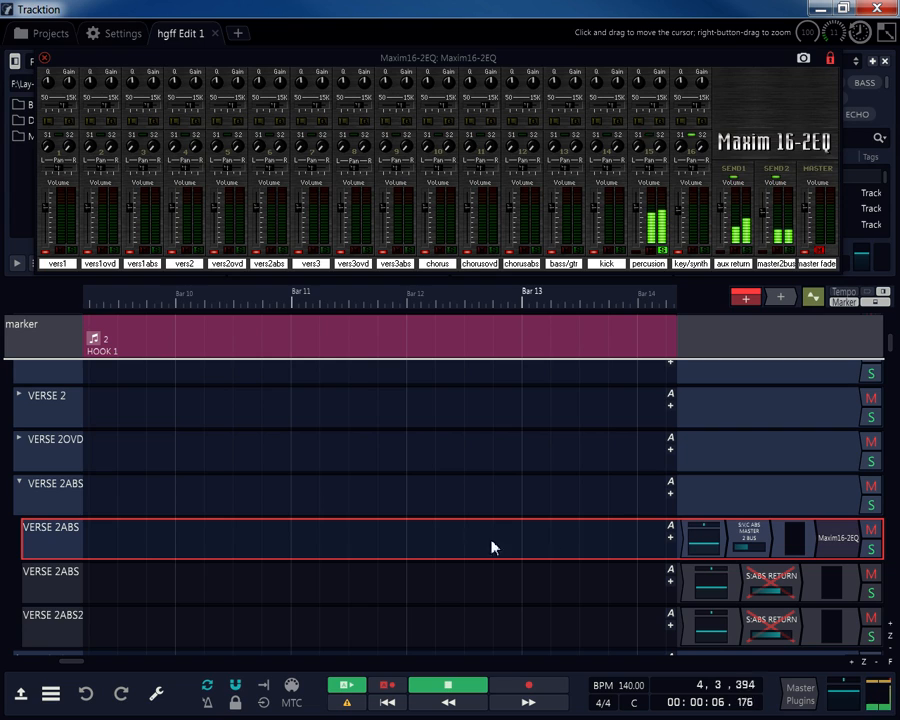
scroll(37, 582, down, 1)
click(44, 566)
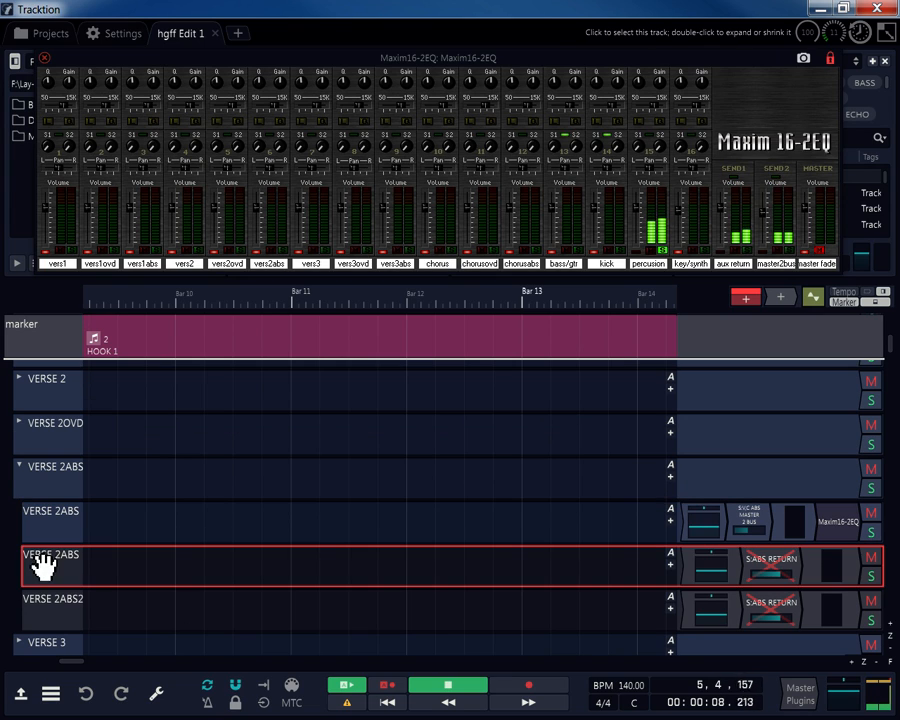
click(40, 605)
click(40, 562)
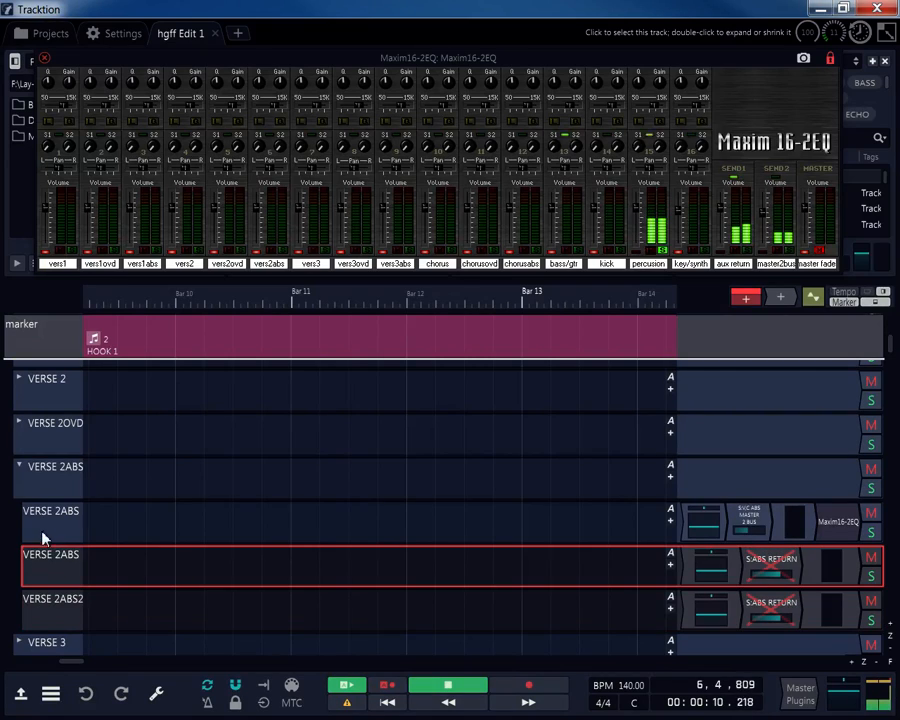
click(46, 514)
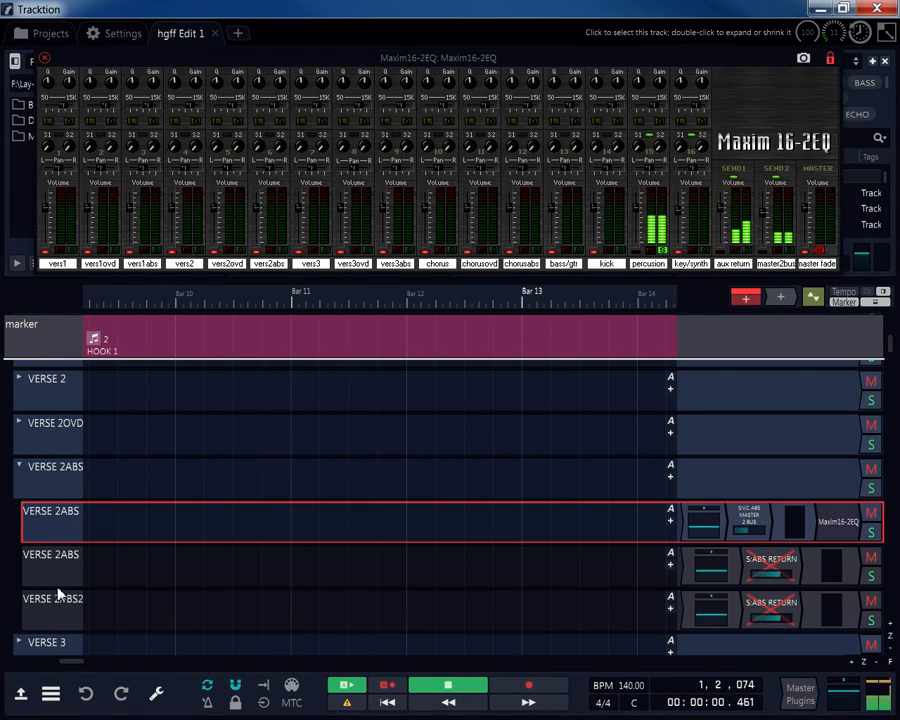
click(40, 600)
click(60, 556)
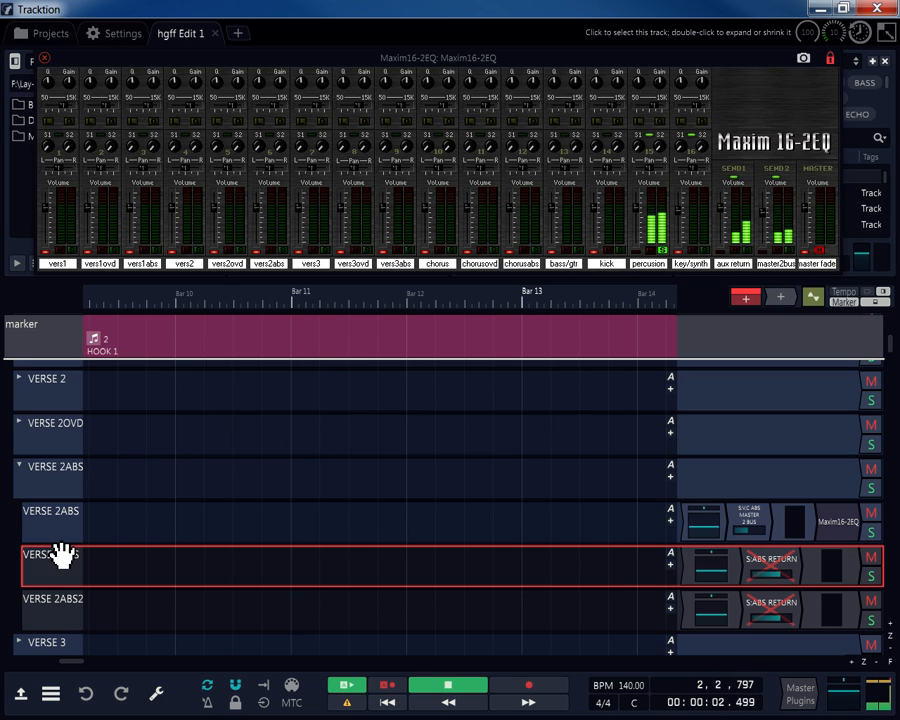
click(38, 526)
click(18, 466)
Open the properties of the READ FIRST THESE FIRST note plugin at the top.
scroll(44, 502, up, 5)
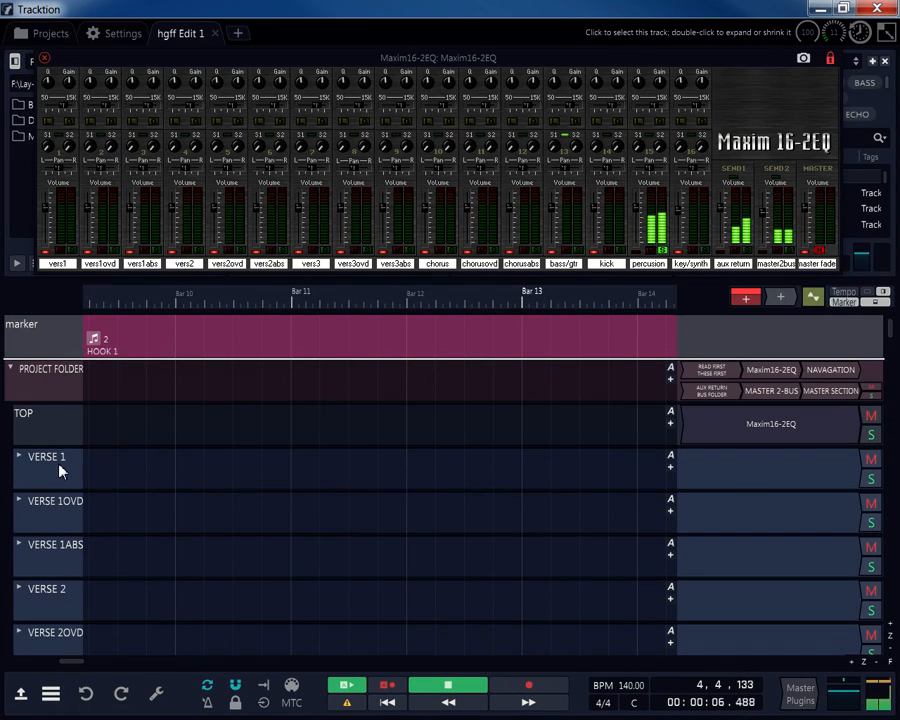
click(712, 372)
click(156, 693)
Scroll through the READ FIRST THESE FIRST note's description.
scroll(503, 570, down, 3)
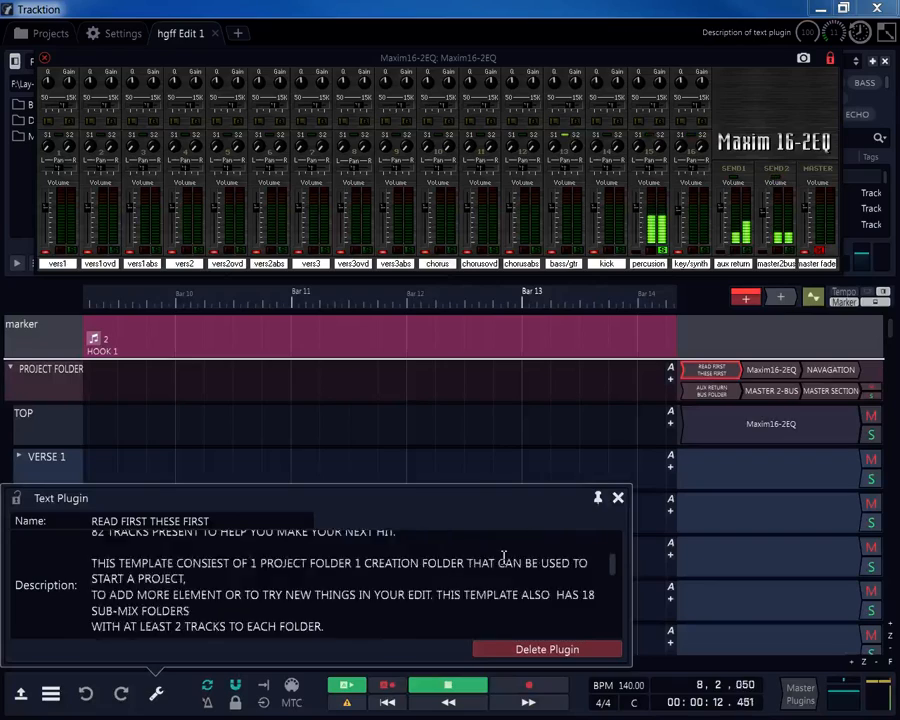
scroll(503, 557, up, 2)
scroll(504, 554, down, 4)
scroll(508, 546, up, 5)
scroll(514, 545, down, 4)
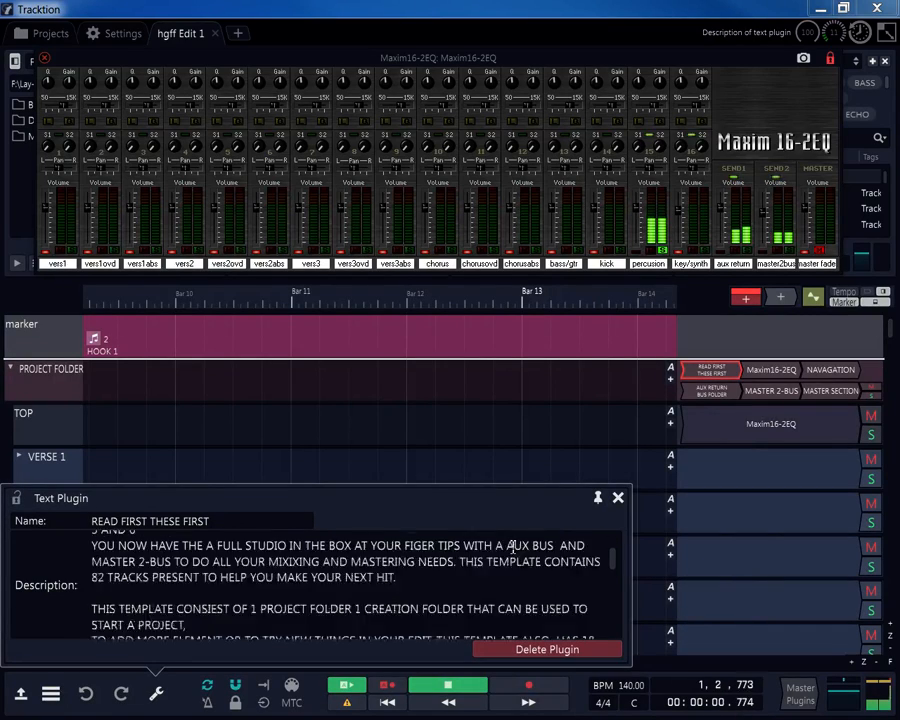
scroll(518, 545, down, 4)
scroll(518, 540, up, 3)
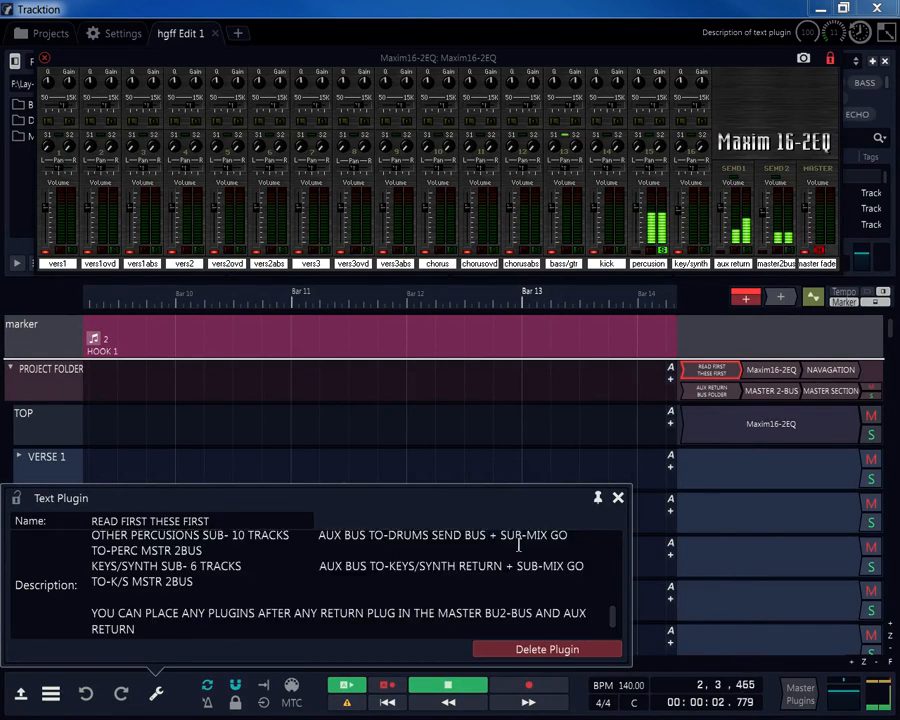
scroll(518, 545, up, 1)
Read the Maxim16-2EQ and NAVAGATION notes' descriptions.
click(760, 370)
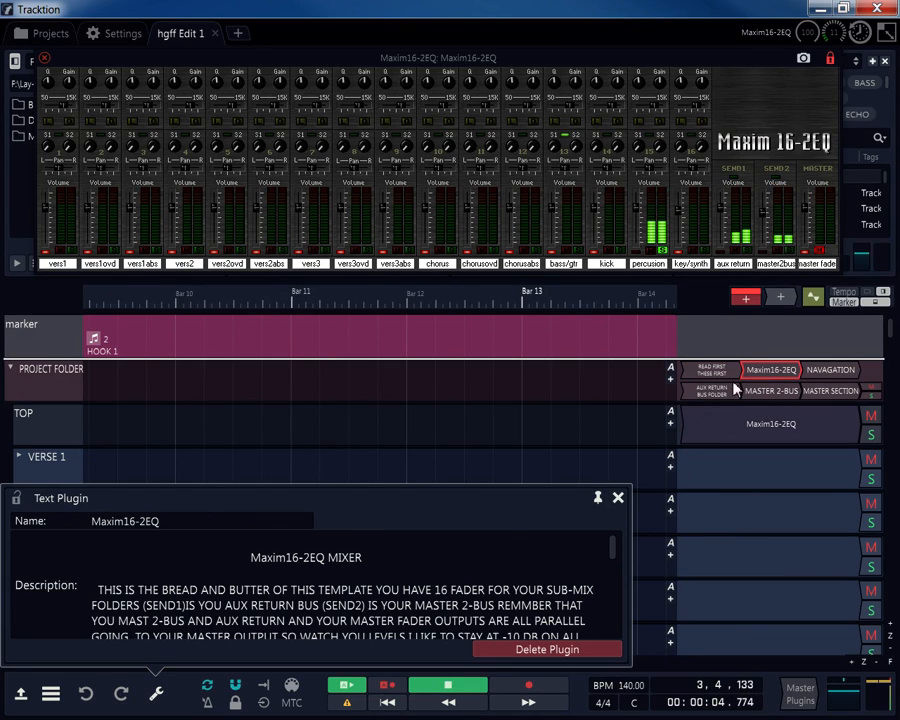
scroll(448, 602, down, 5)
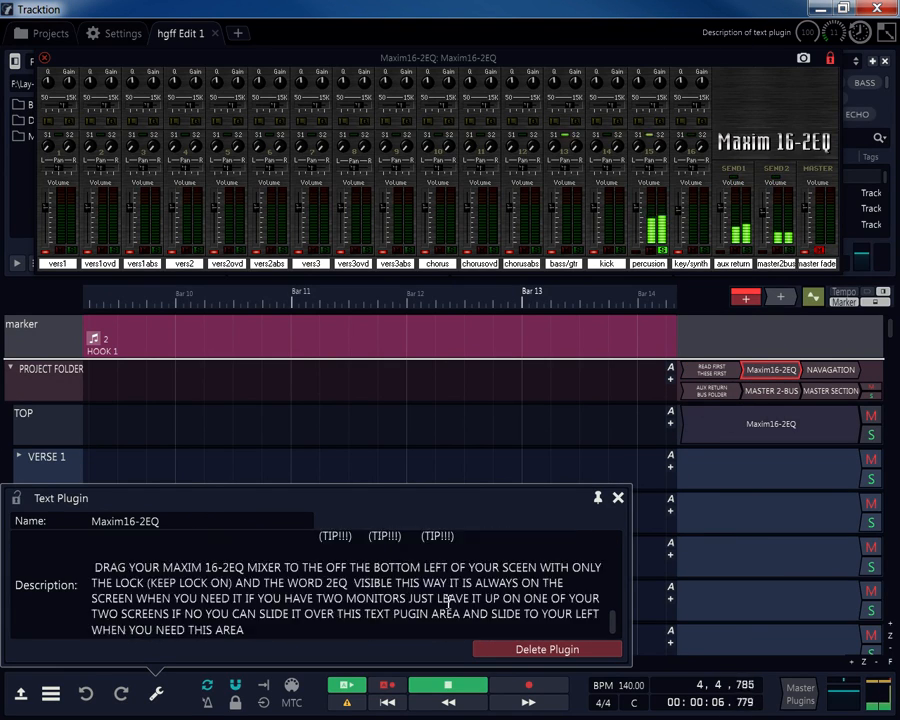
scroll(452, 600, up, 4)
scroll(452, 598, up, 2)
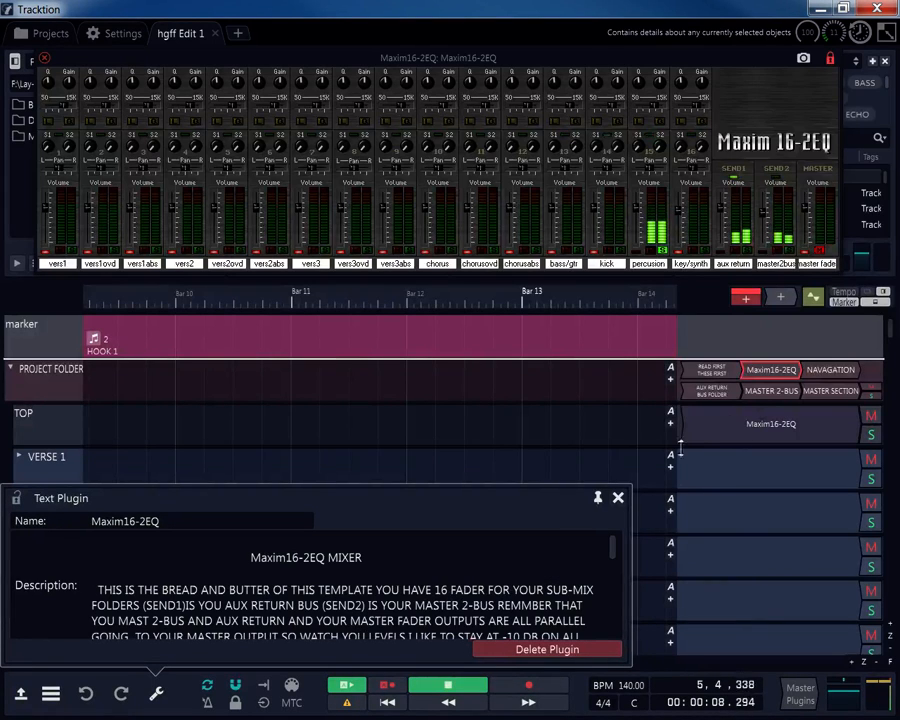
click(846, 372)
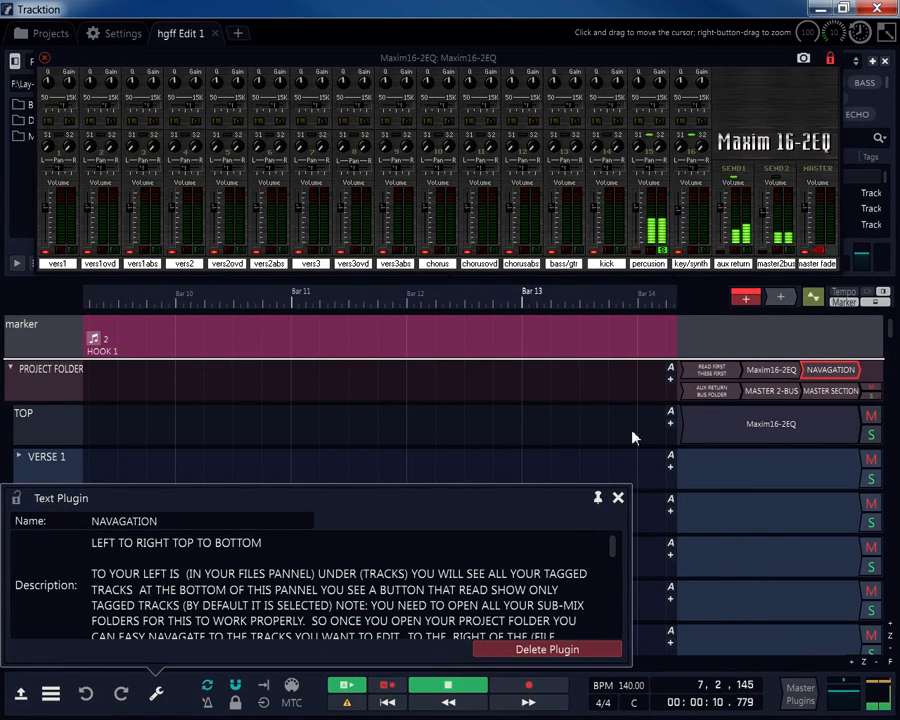
scroll(439, 594, down, 2)
scroll(439, 594, down, 5)
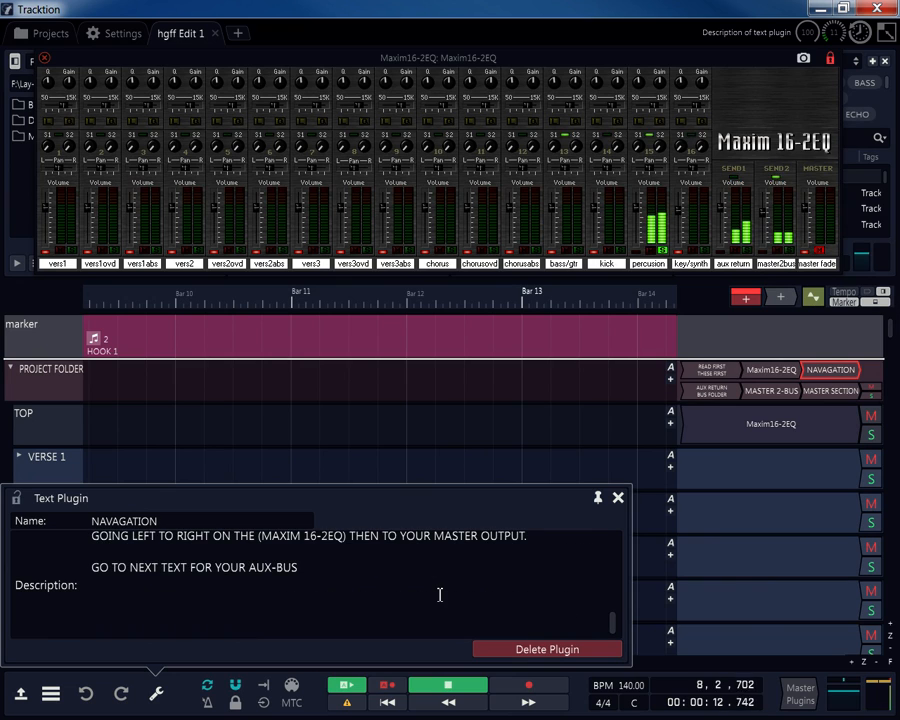
scroll(439, 594, up, 6)
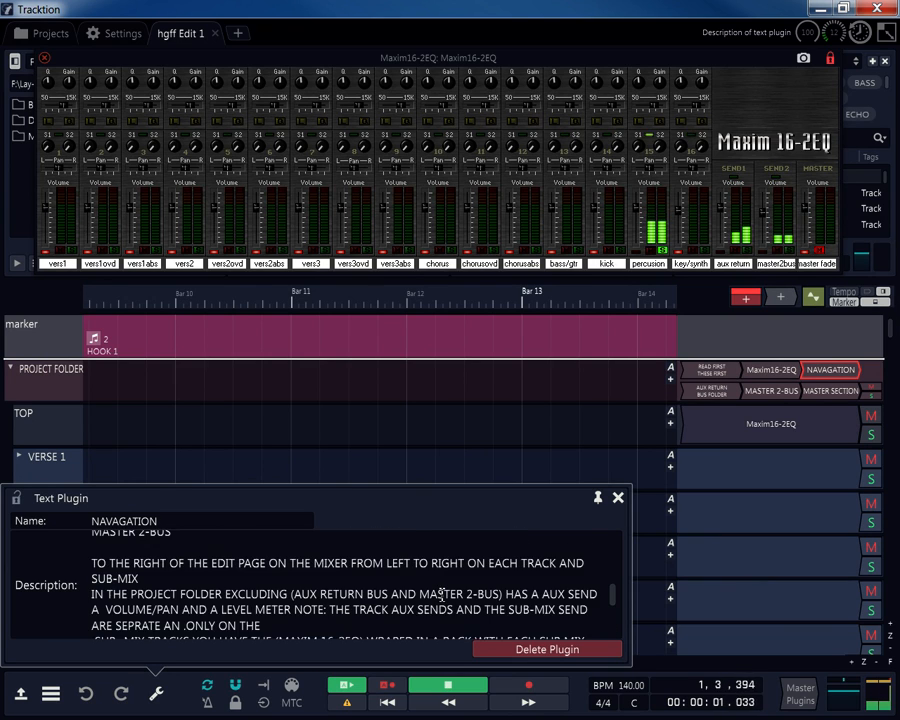
Read the AUX RETURN BUS FOLDER, MASTER 2-BUS and MASTER SECTION notes, then close the panel.
click(707, 392)
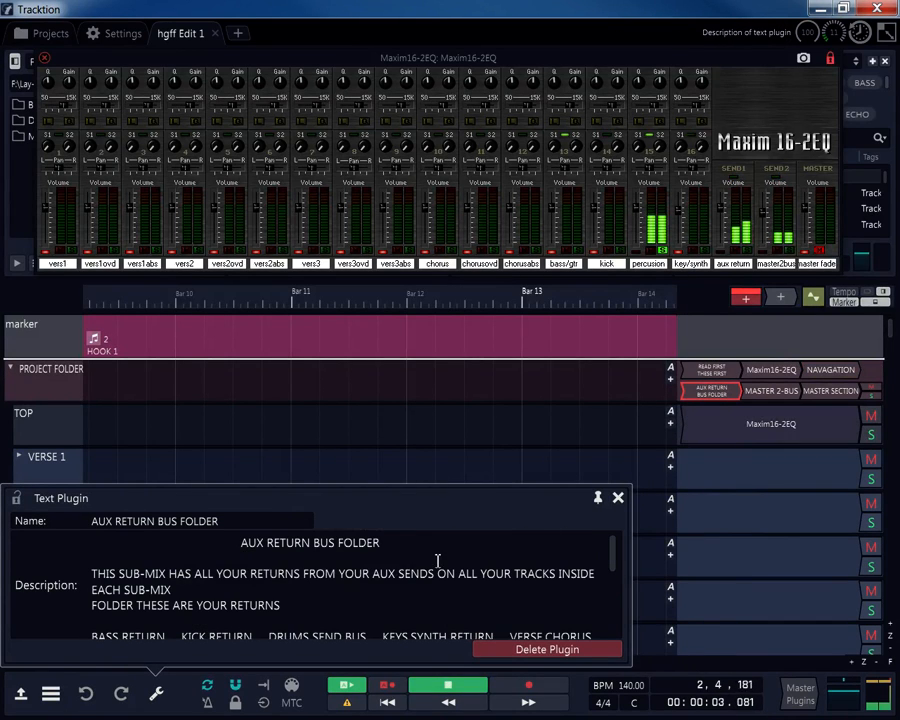
scroll(436, 564, down, 5)
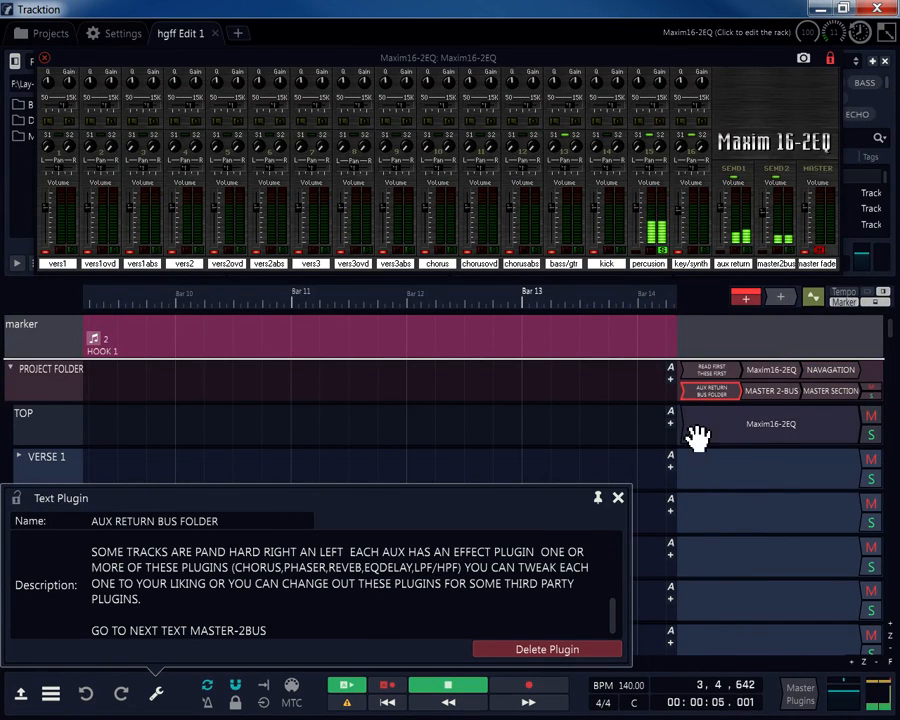
click(763, 392)
scroll(557, 527, down, 6)
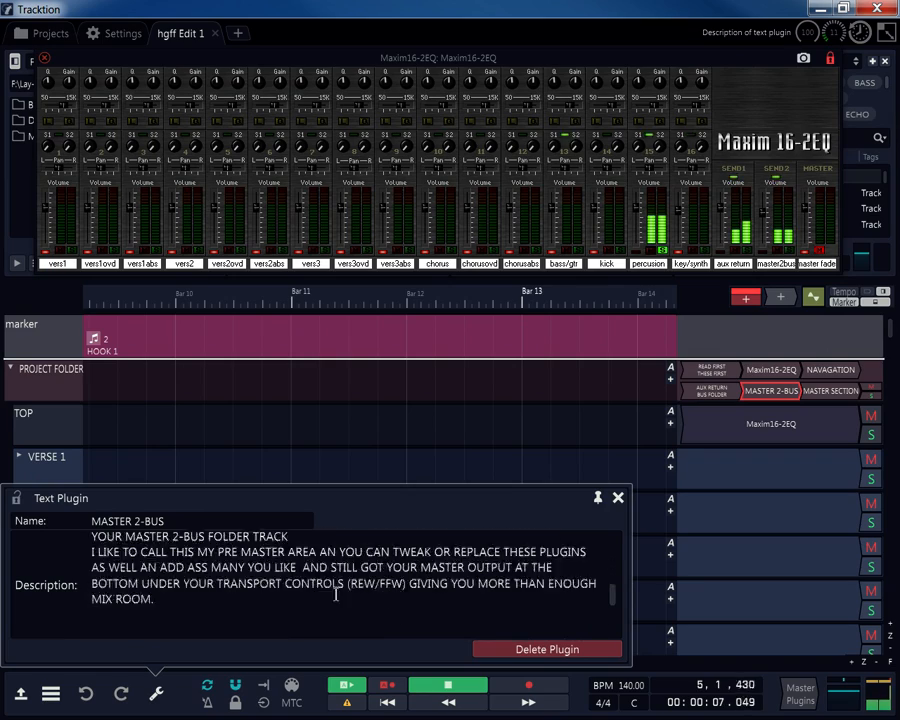
scroll(334, 590, up, 4)
click(833, 390)
scroll(472, 532, down, 6)
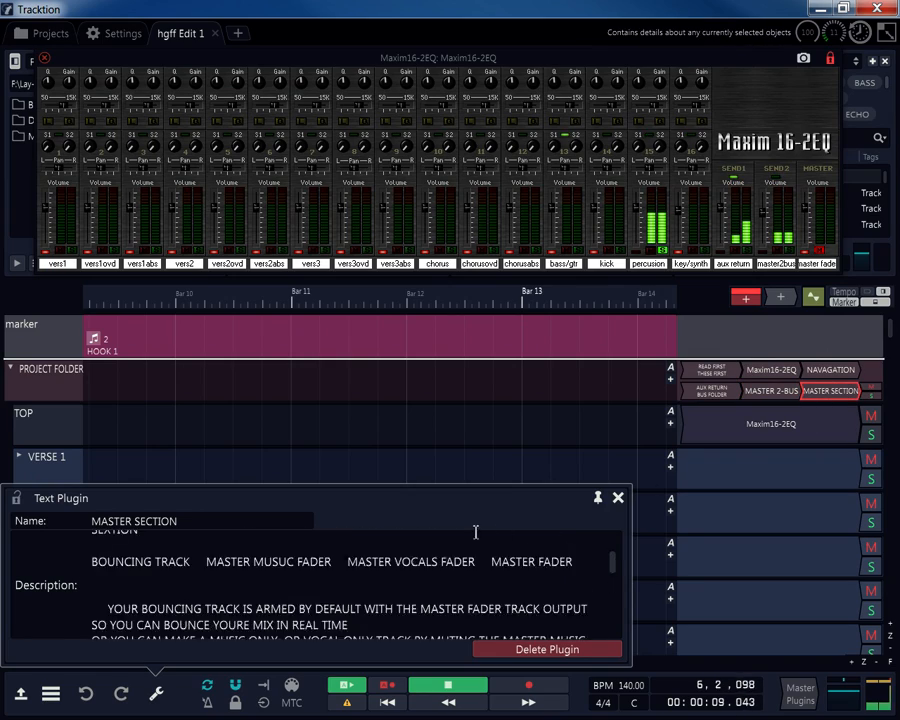
scroll(470, 534, up, 3)
scroll(470, 534, up, 3)
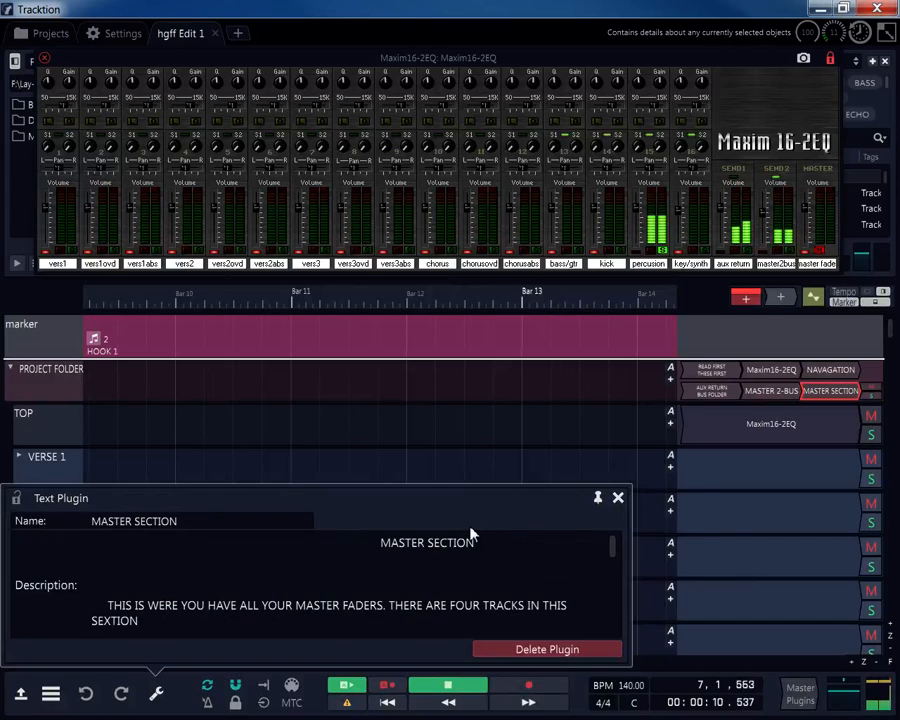
click(617, 497)
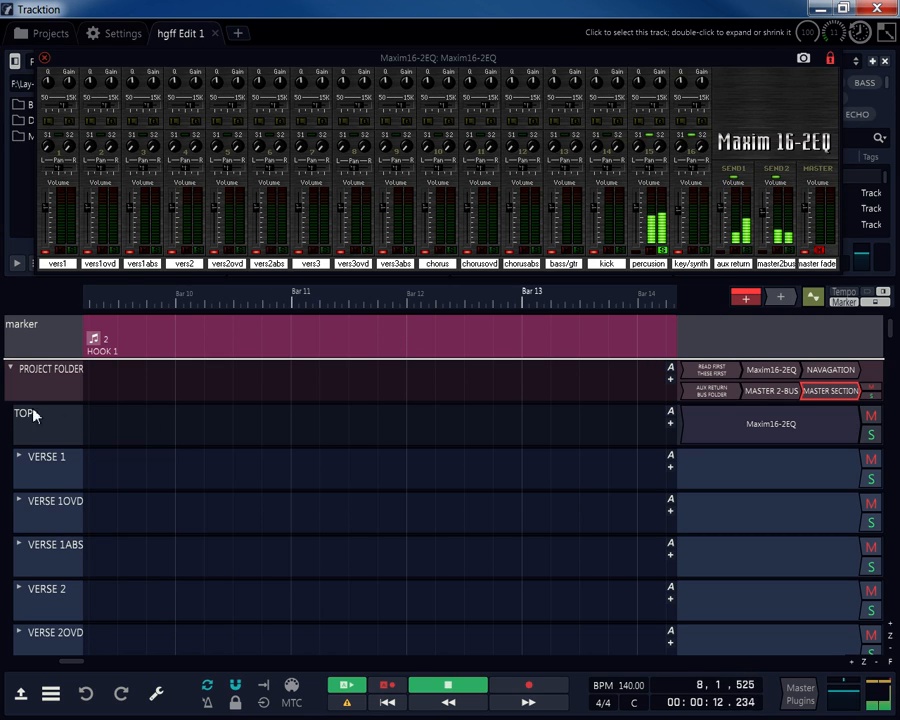
Scroll the track list back to PROJECT FOLDER with the Maxim16-2EQ window still open.
scroll(13, 400, down, 2)
scroll(16, 398, up, 2)
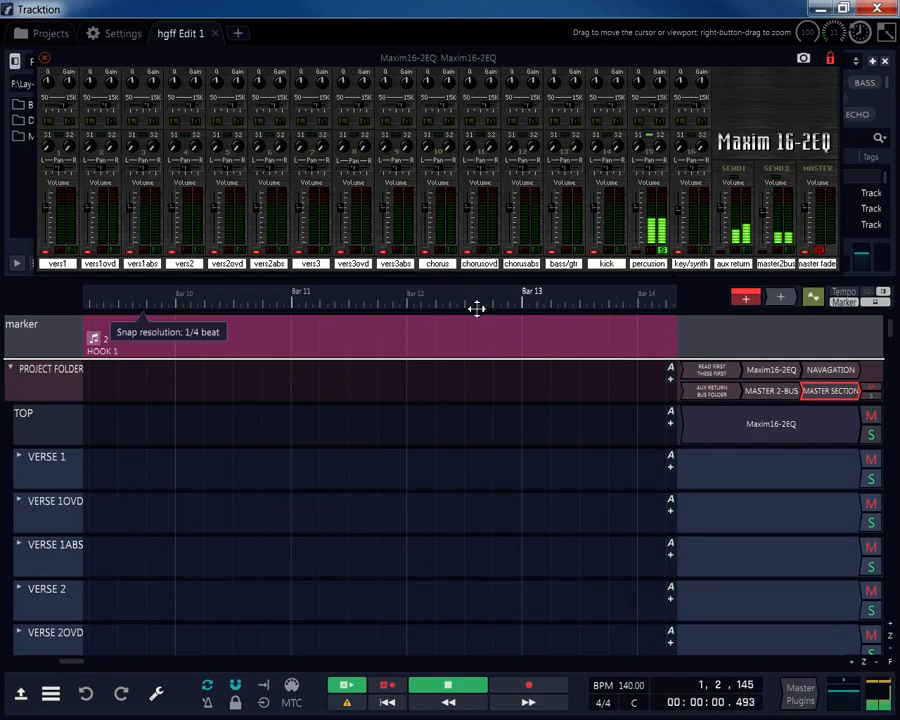
Move the Maxim16-2EQ window lower during playback to uncover the side panels.
drag(340, 57, 316, 62)
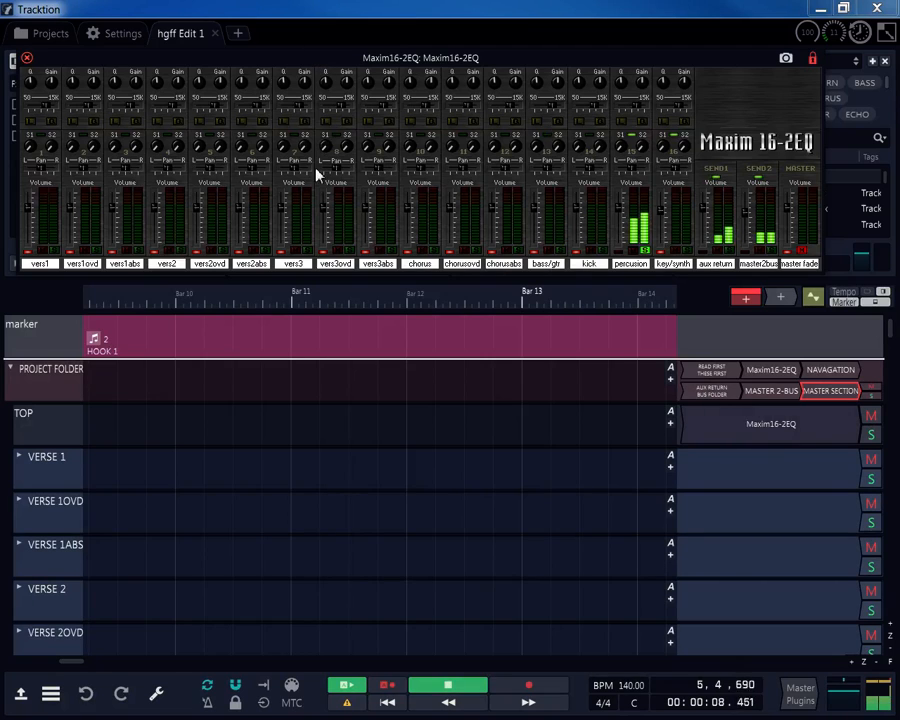
drag(333, 57, 341, 70)
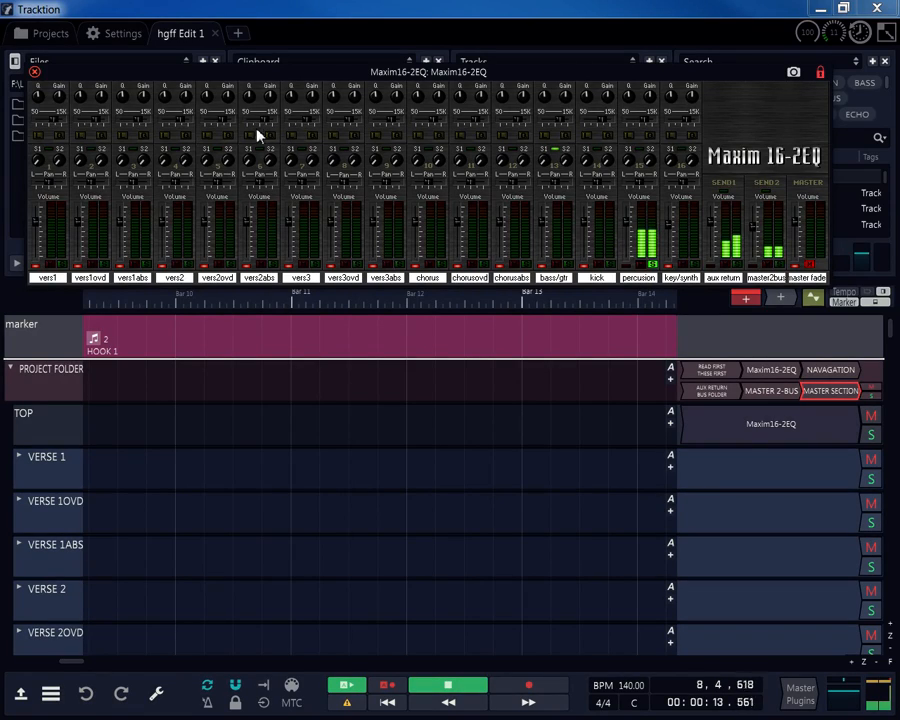
drag(333, 73, 374, 287)
Show the MASTER SECTION note in the lower panel and drag the mixer window aside.
click(50, 693)
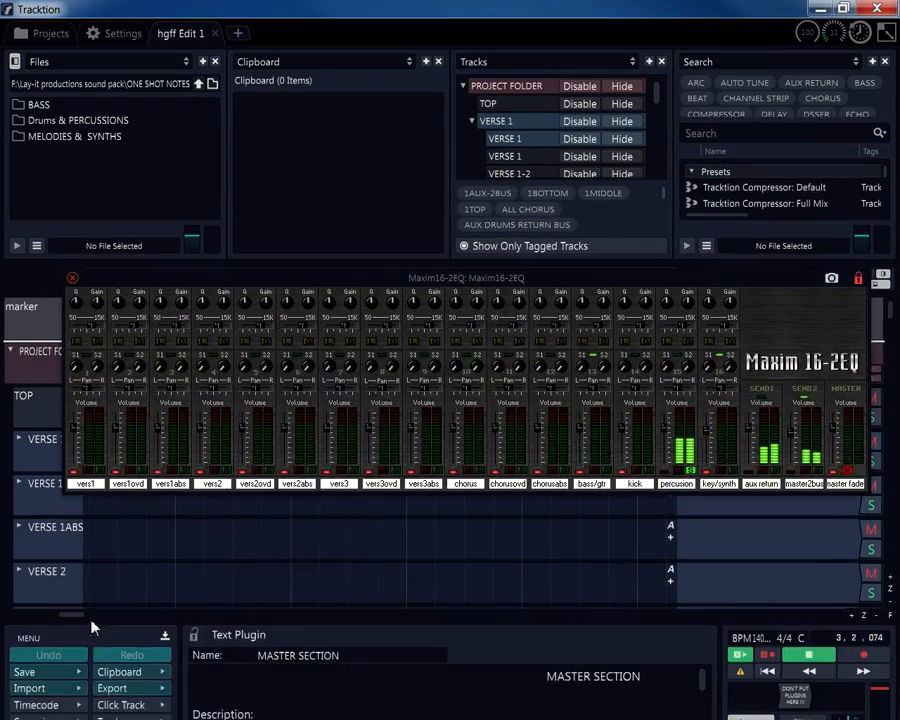
mouse_move(337, 297)
mouse_down()
mouse_move(328, 542)
mouse_move(395, 580)
mouse_move(336, 368)
mouse_move(338, 280)
mouse_up()
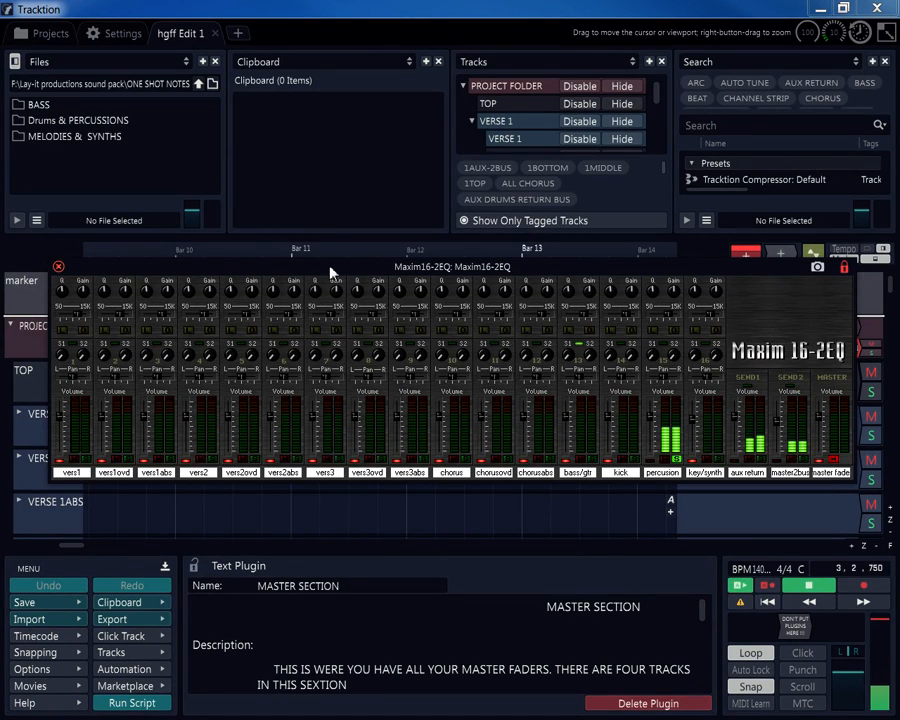
drag(330, 267, 0, 90)
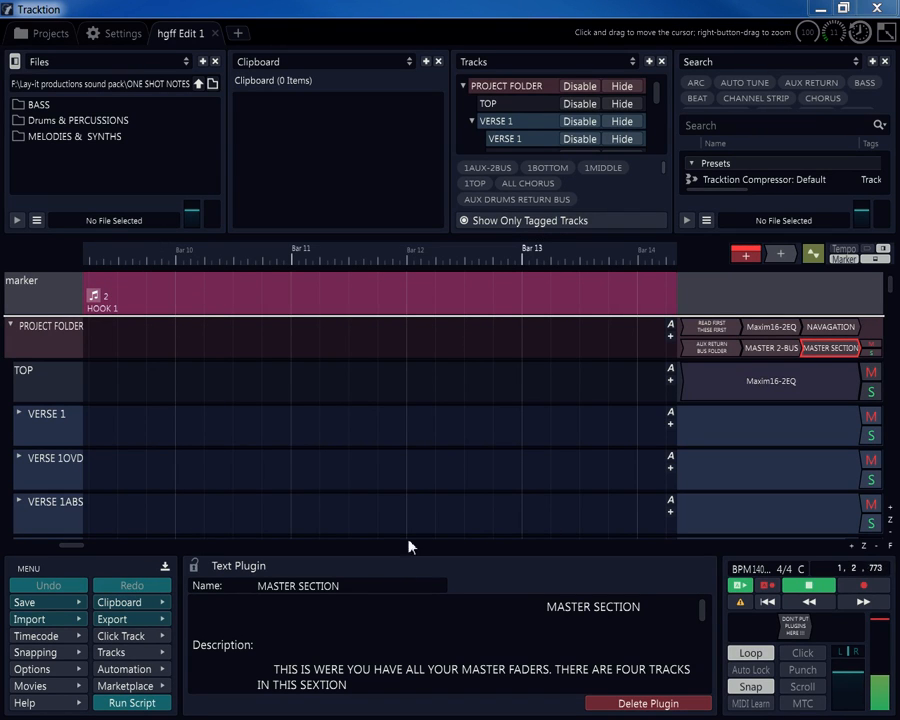
Drag the Maxim16-2EQ mixer window back to the top of the screen.
drag(0, 120, 520, 25)
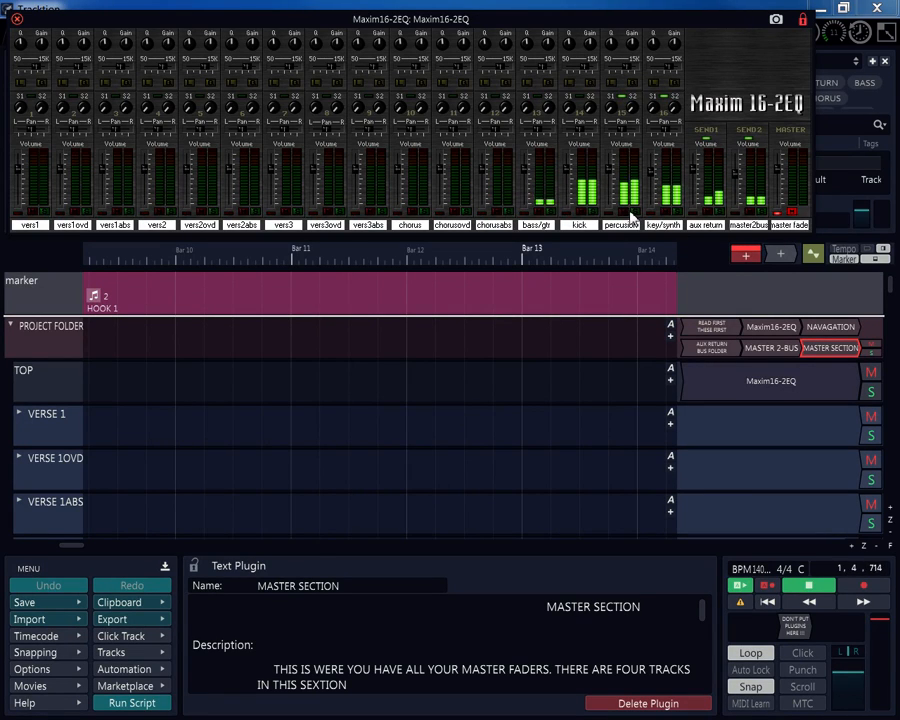
click(634, 211)
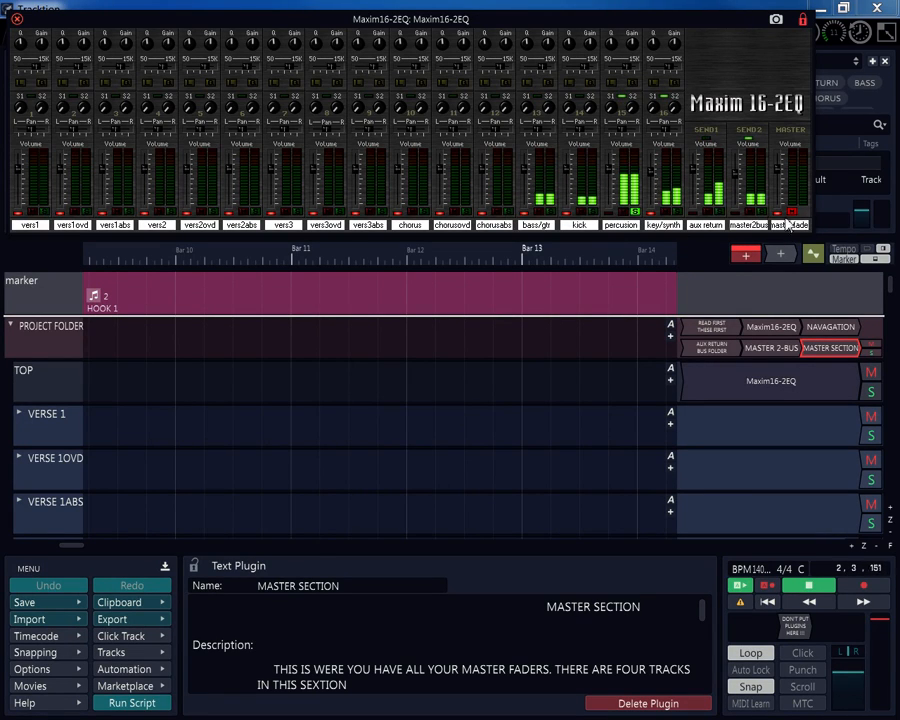
click(634, 212)
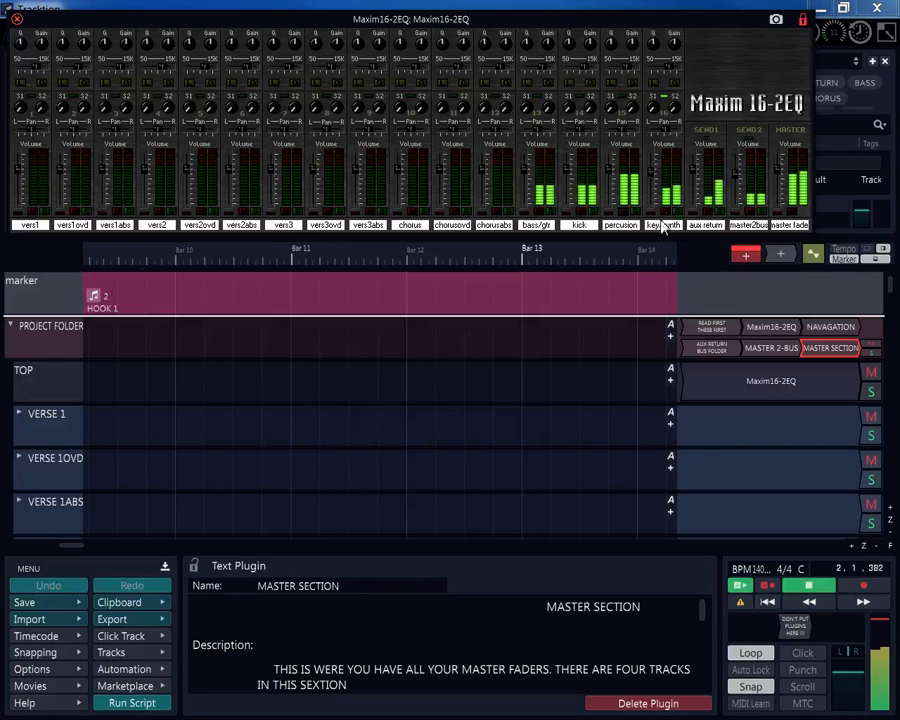
scroll(643, 262, down, 2)
Select the TOP and VERSE 1 tracks together and drag them within the track list.
scroll(106, 353, down, 1)
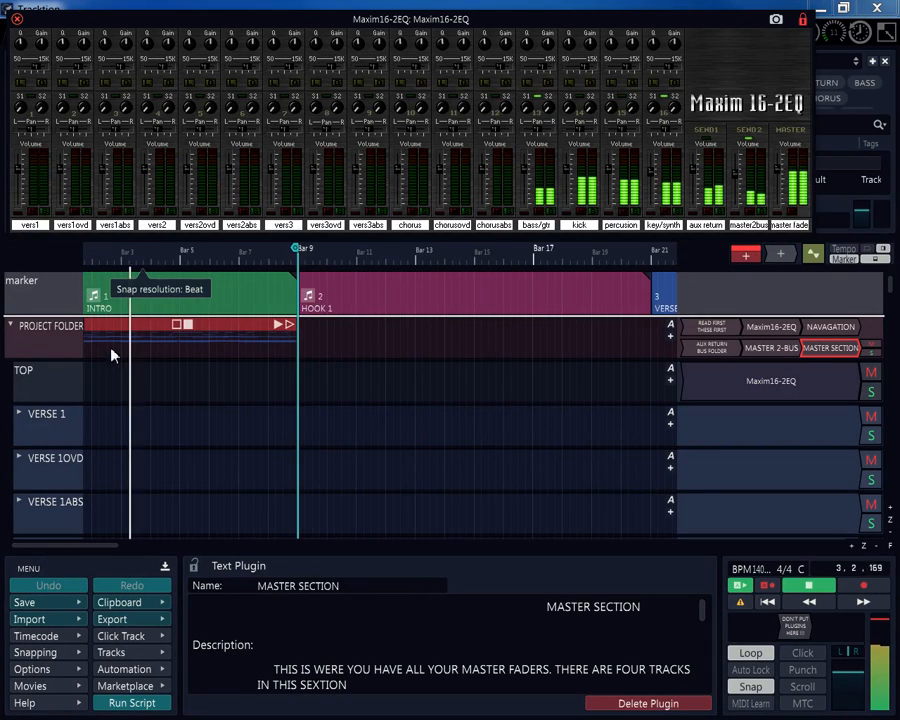
scroll(124, 346, up, 2)
scroll(126, 346, down, 1)
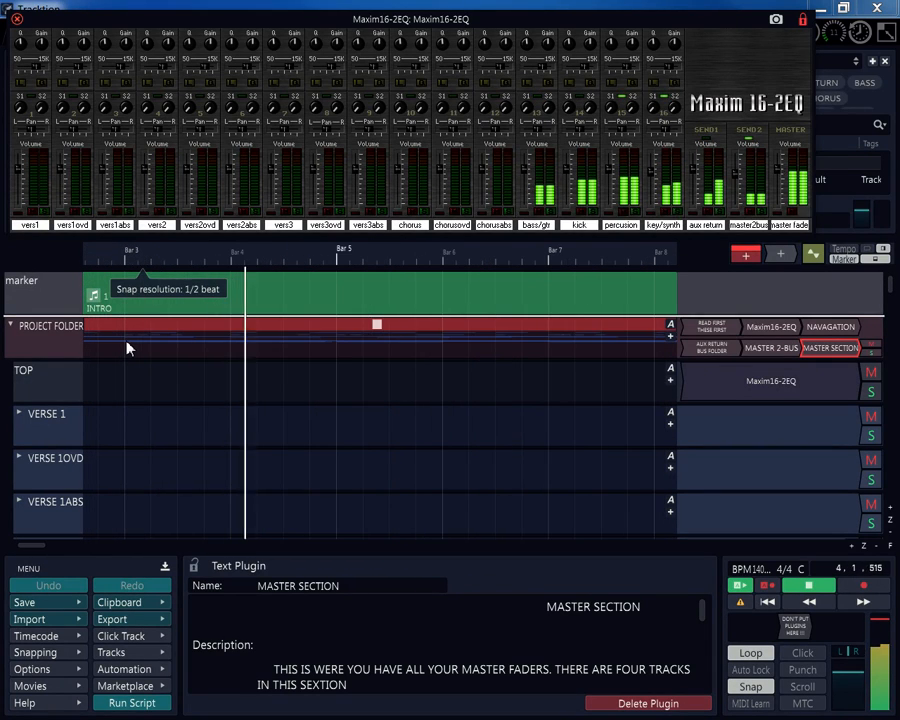
click(57, 377)
ctrl+click(56, 425)
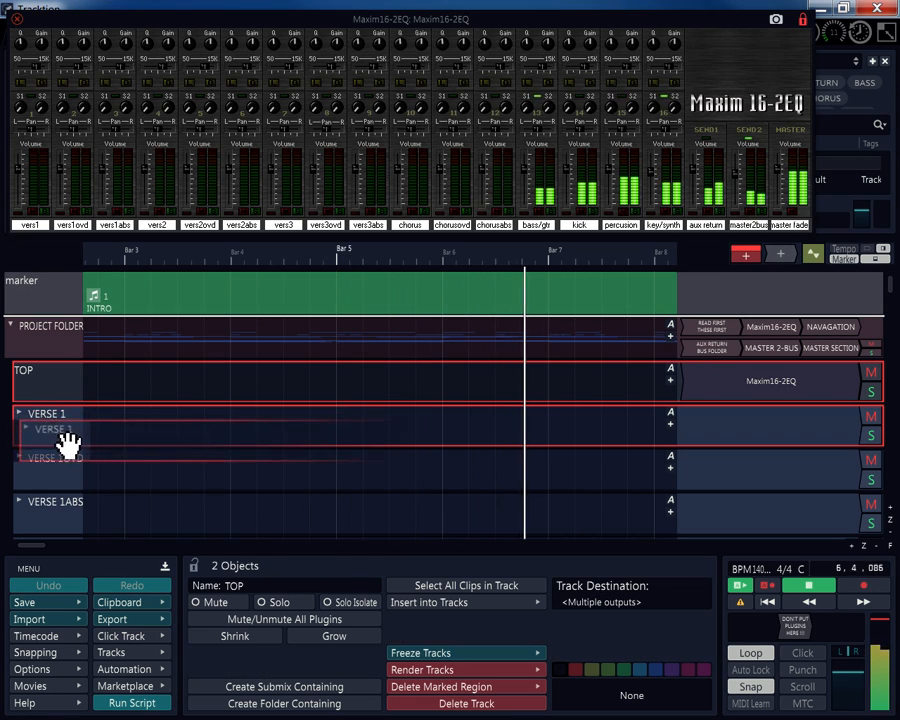
drag(68, 443, 103, 435)
Scroll down through the track list while the INTRO plays.
scroll(103, 435, down, 3)
scroll(103, 435, up, 6)
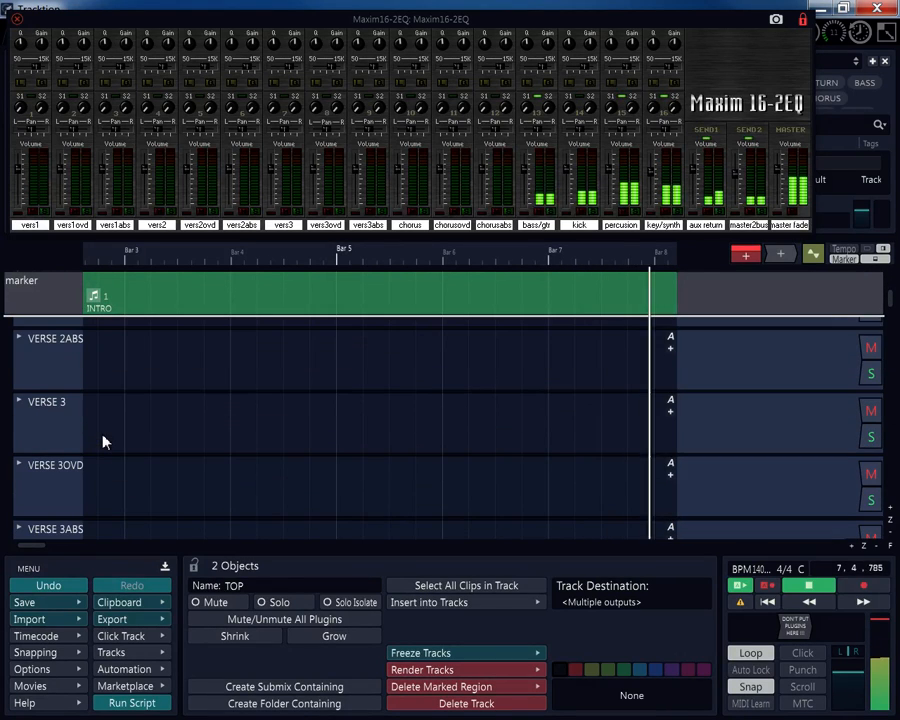
scroll(103, 441, down, 1)
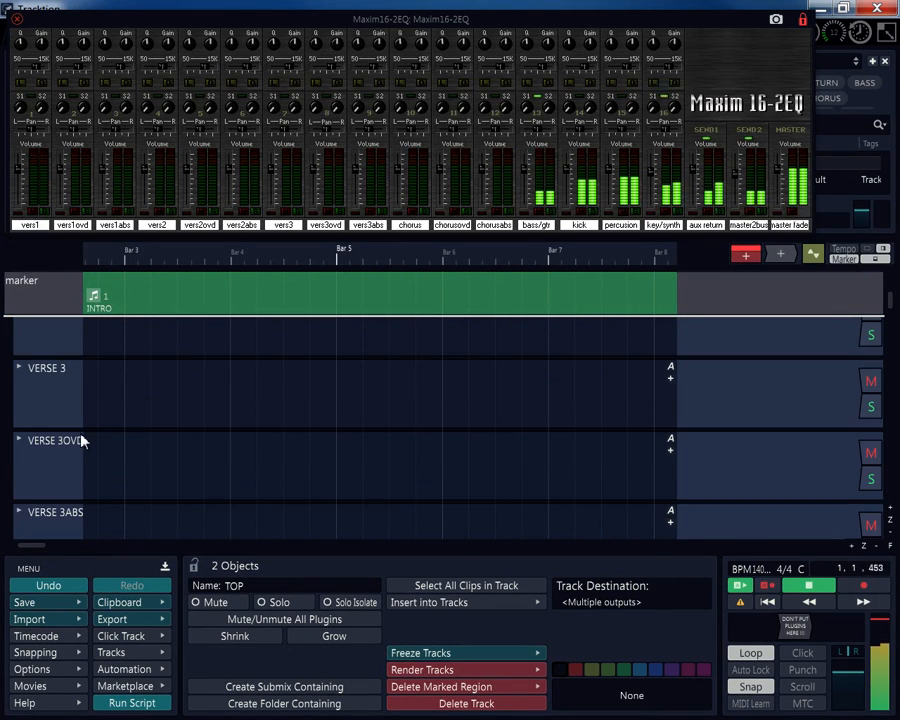
scroll(80, 438, down, 5)
scroll(71, 434, down, 3)
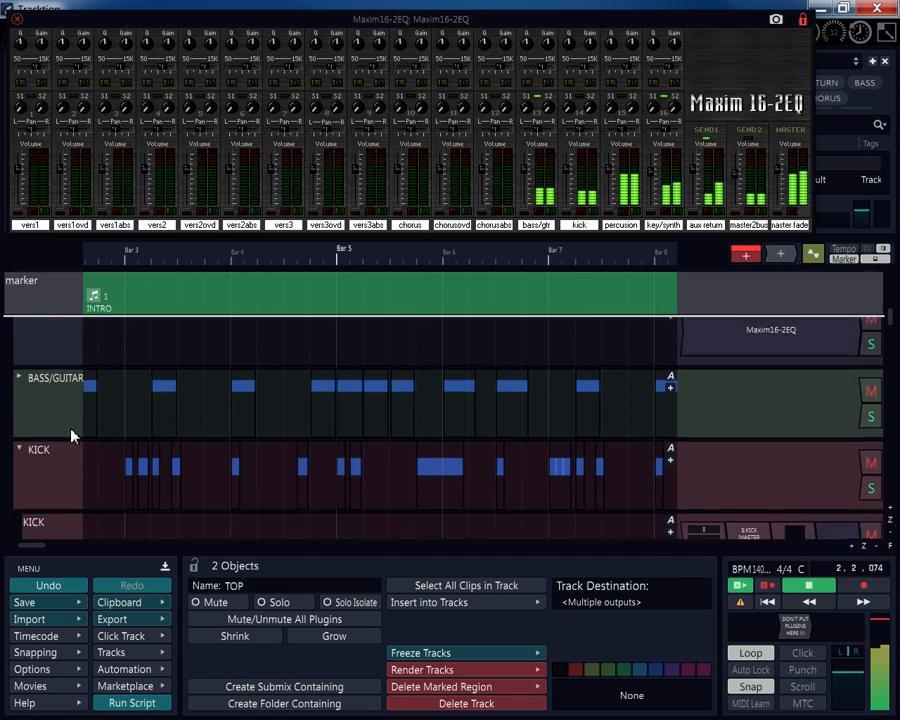
scroll(160, 417, up, 2)
scroll(160, 417, up, 1)
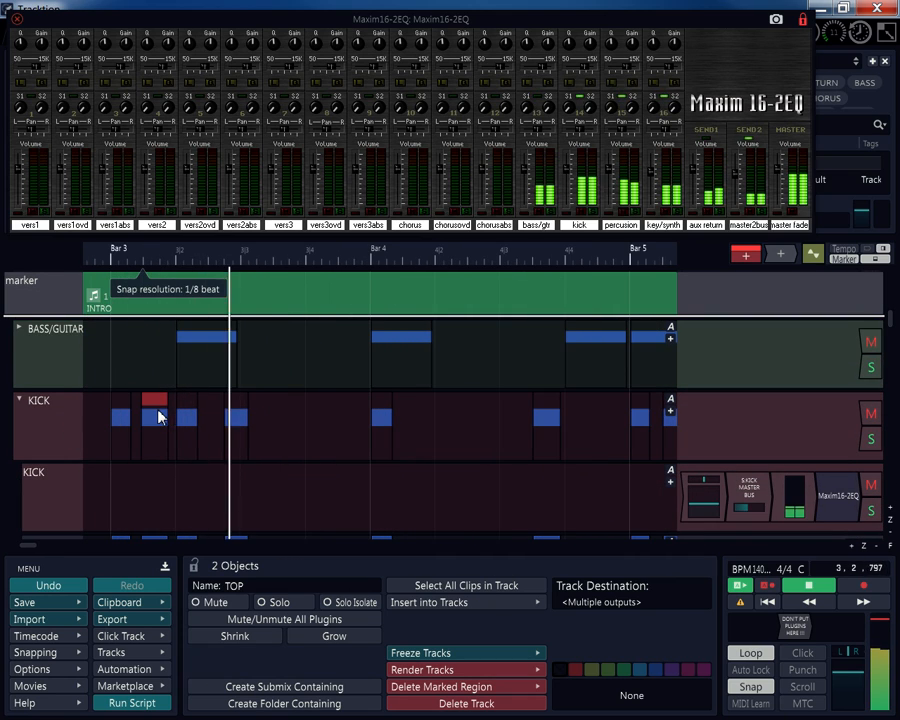
scroll(190, 406, down, 4)
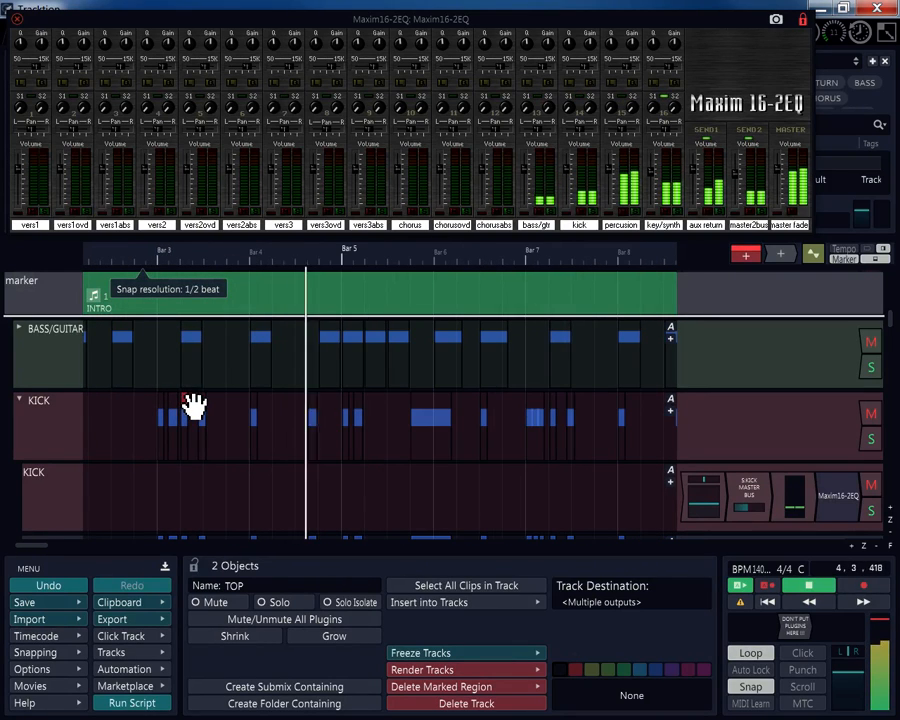
scroll(194, 405, down, 1)
scroll(65, 408, down, 7)
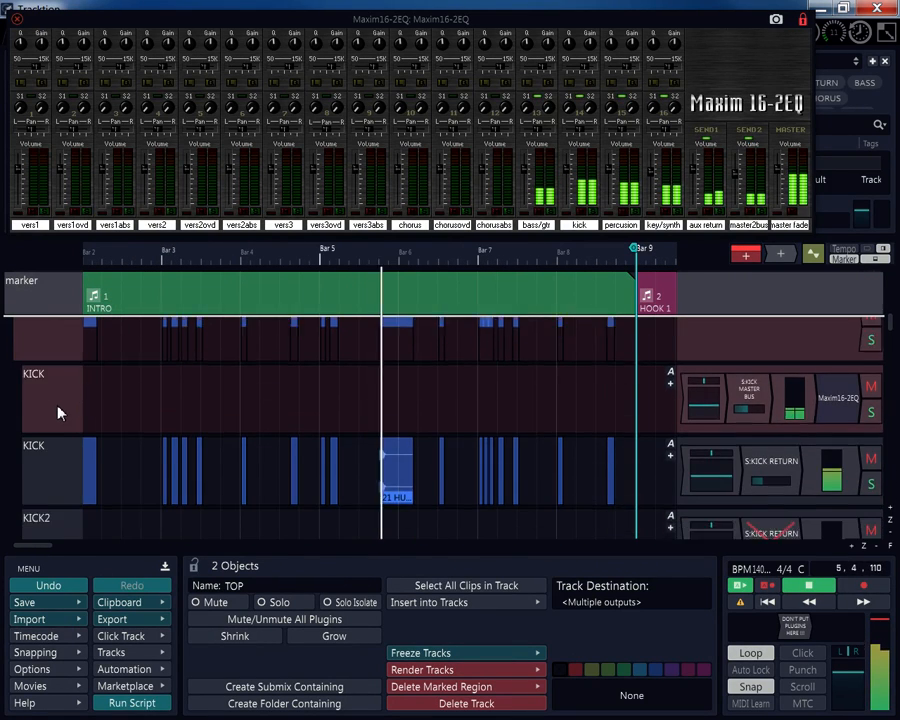
scroll(60, 408, down, 6)
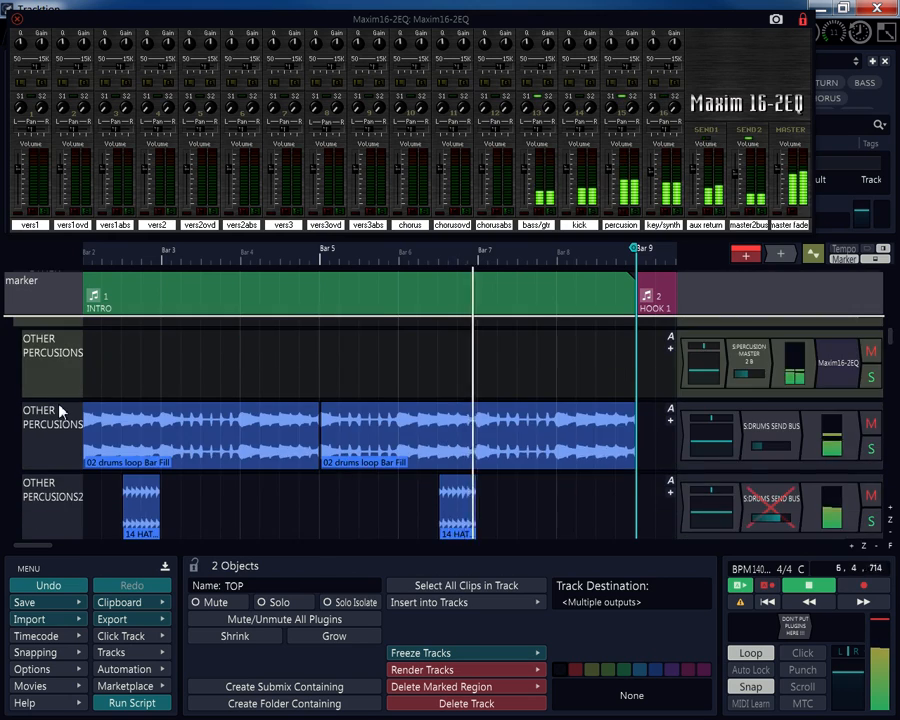
scroll(62, 406, down, 5)
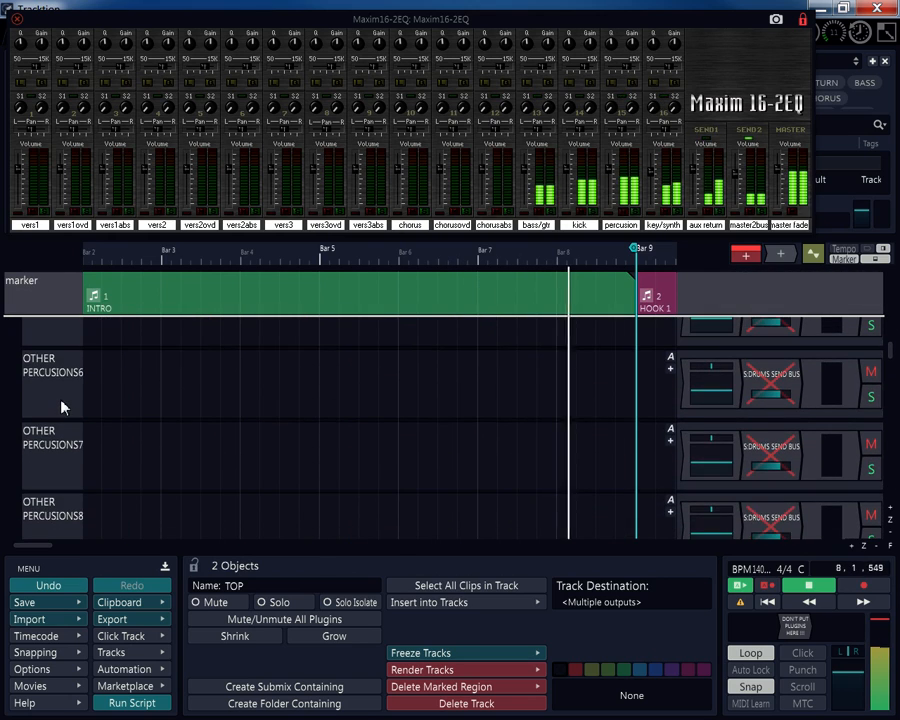
scroll(62, 406, down, 4)
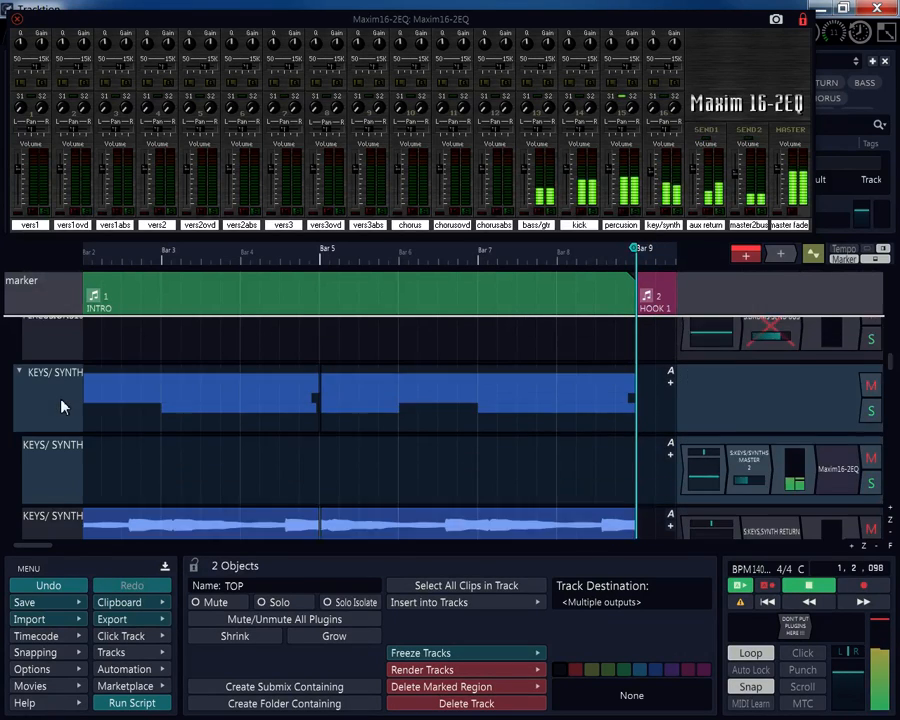
scroll(62, 405, down, 1)
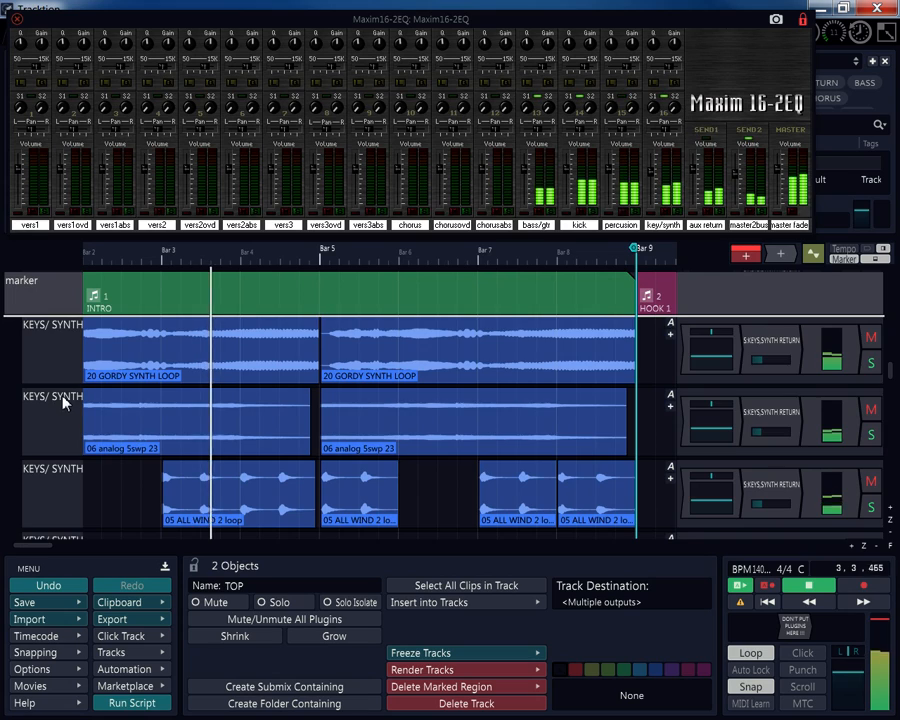
scroll(62, 403, down, 2)
scroll(62, 403, up, 3)
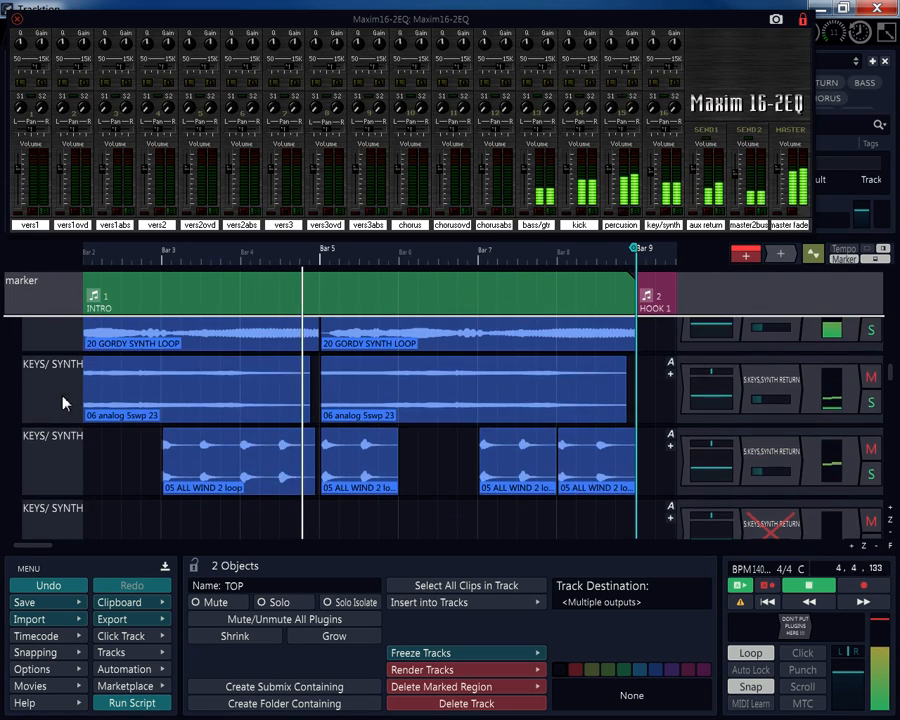
Mute the kick channel on the Maxim16-2EQ mixer, then unmute it.
click(581, 214)
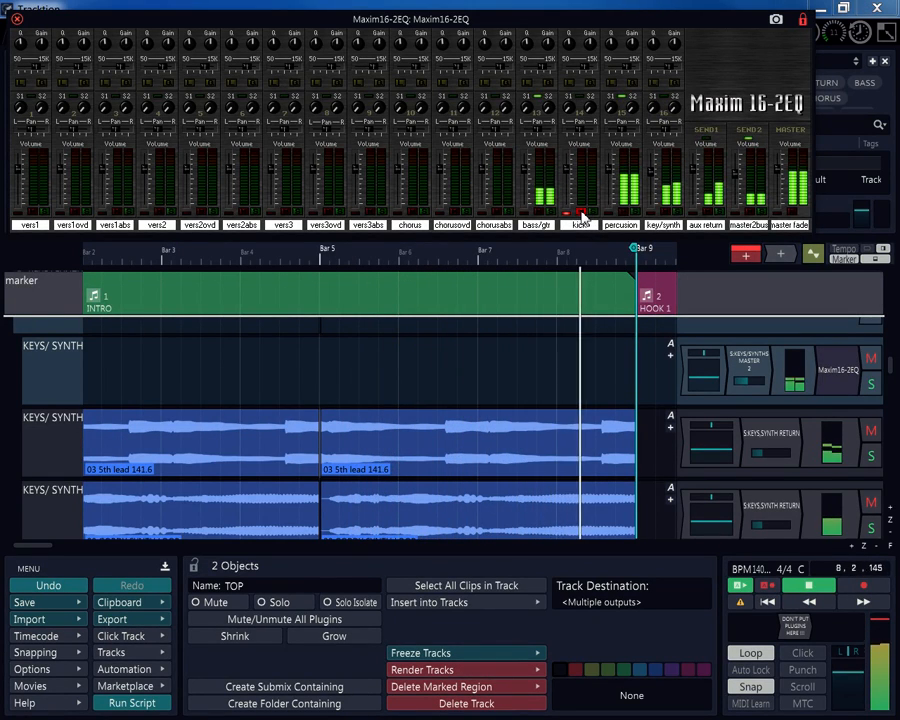
click(581, 214)
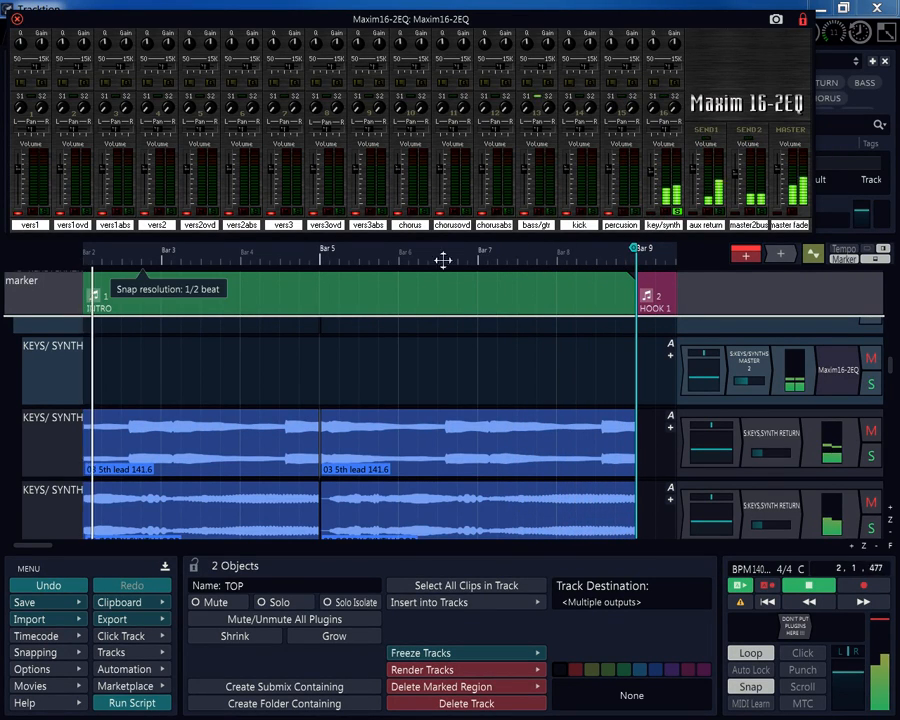
Scroll past the bus and return folders to REFRENCE TRACK 2, MASTER SECTION and bouncing track.
scroll(110, 360, down, 5)
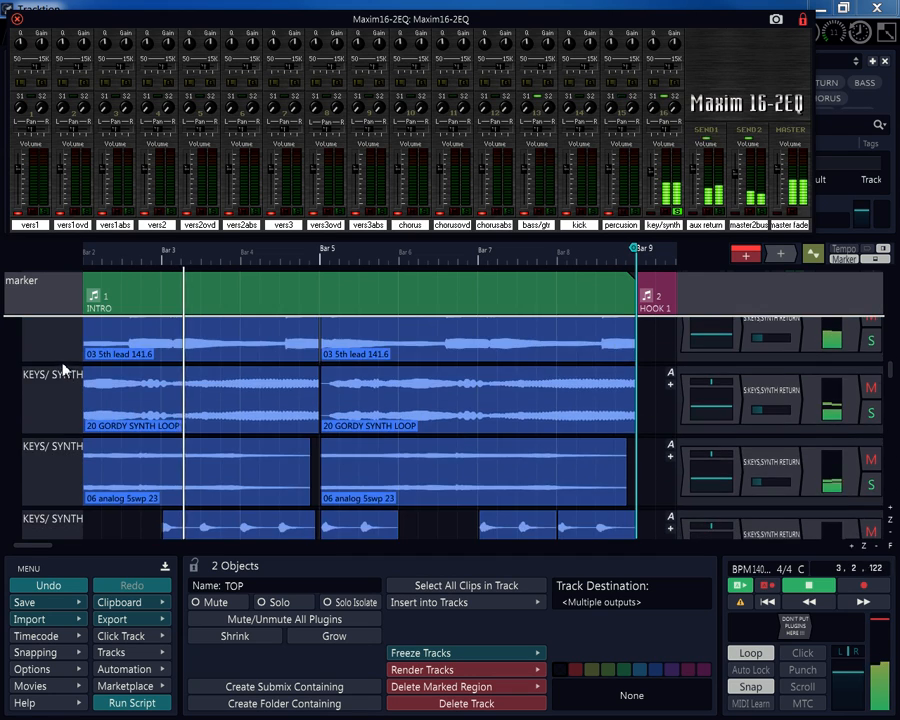
scroll(70, 352, down, 10)
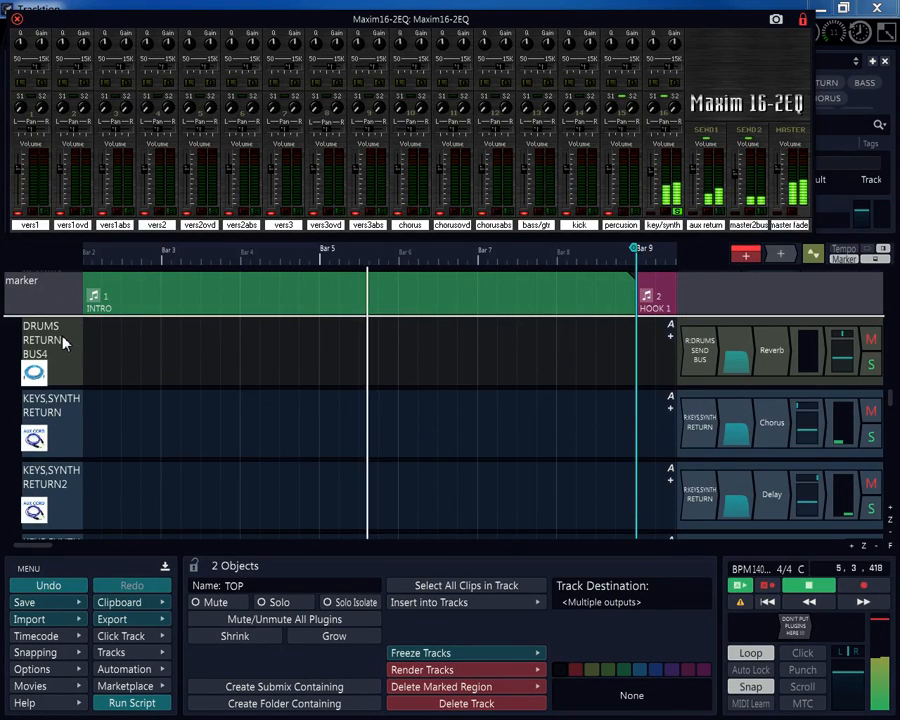
scroll(62, 342, up, 3)
scroll(62, 342, up, 3)
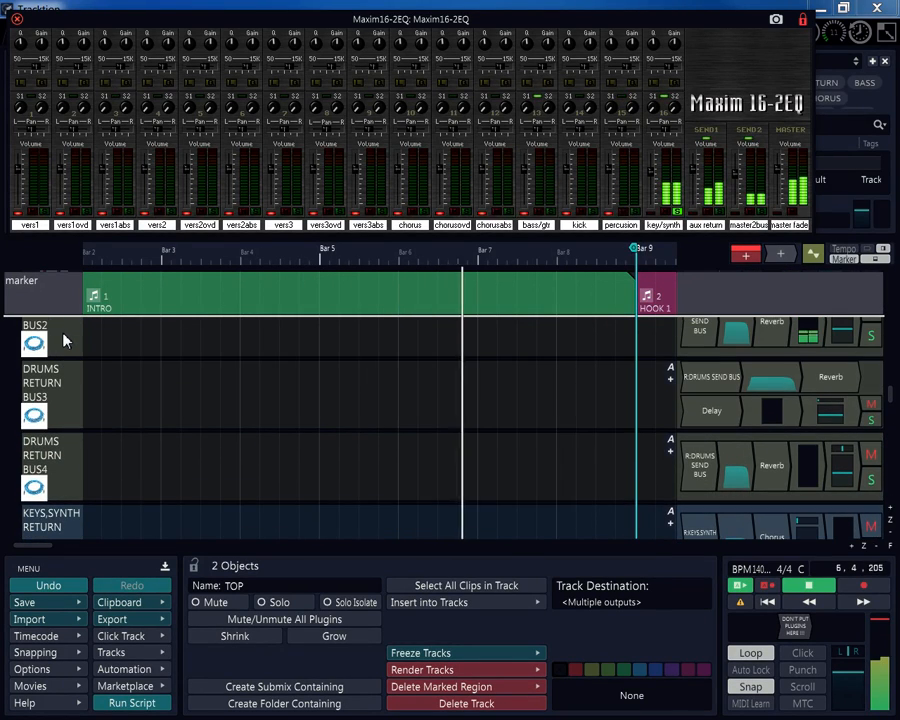
scroll(64, 338, down, 12)
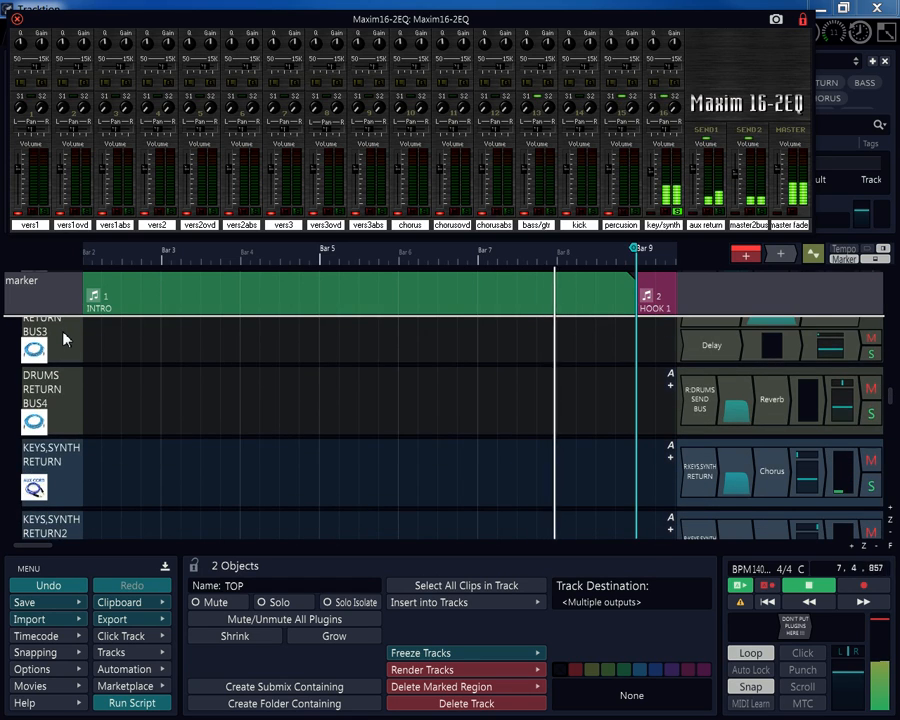
scroll(64, 336, down, 10)
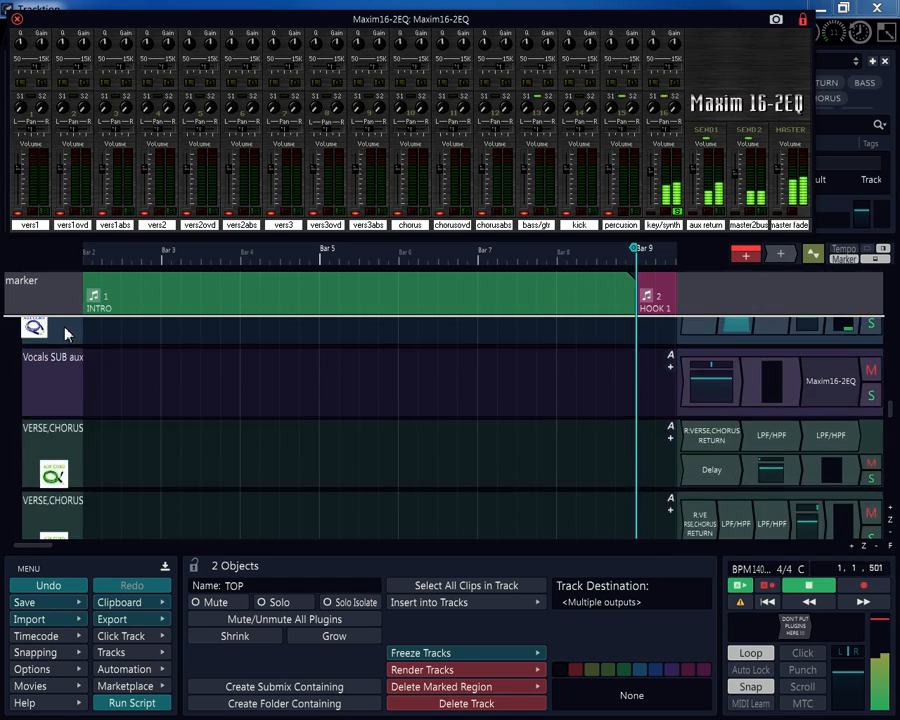
scroll(64, 334, down, 10)
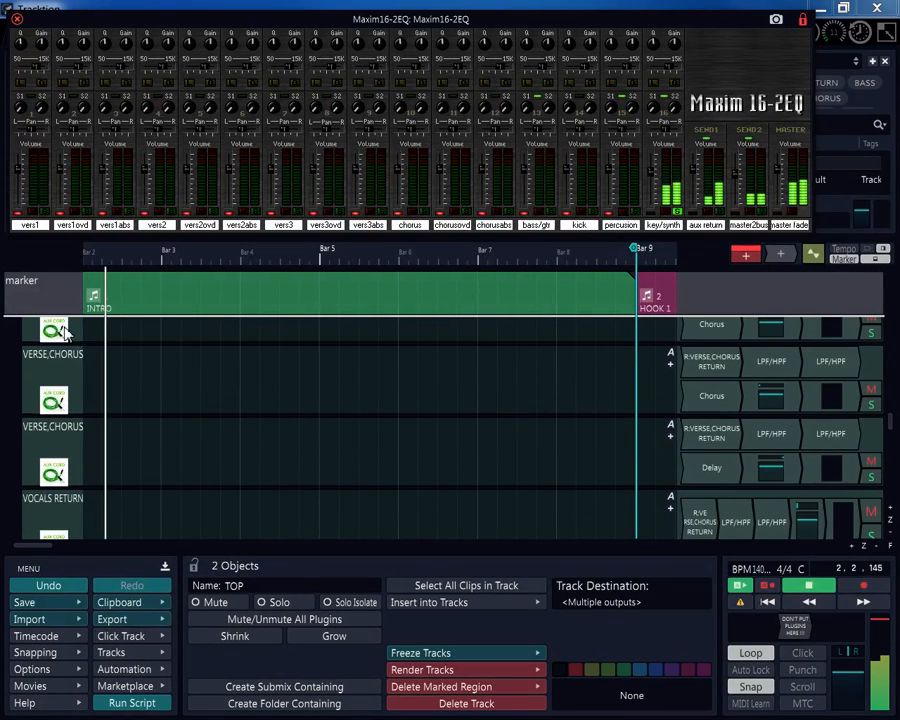
scroll(64, 330, down, 6)
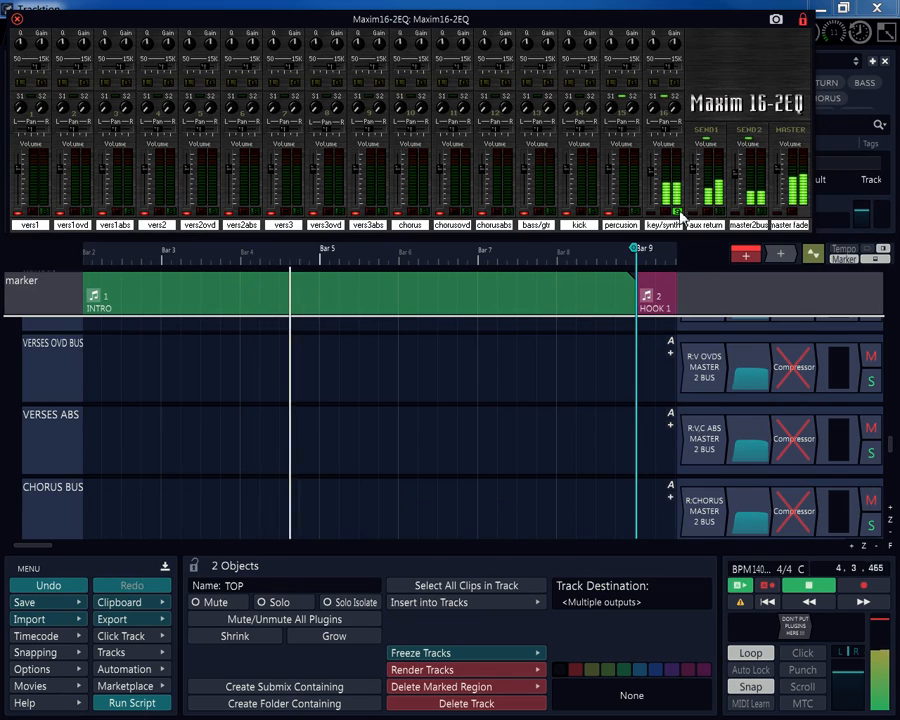
scroll(68, 328, down, 2)
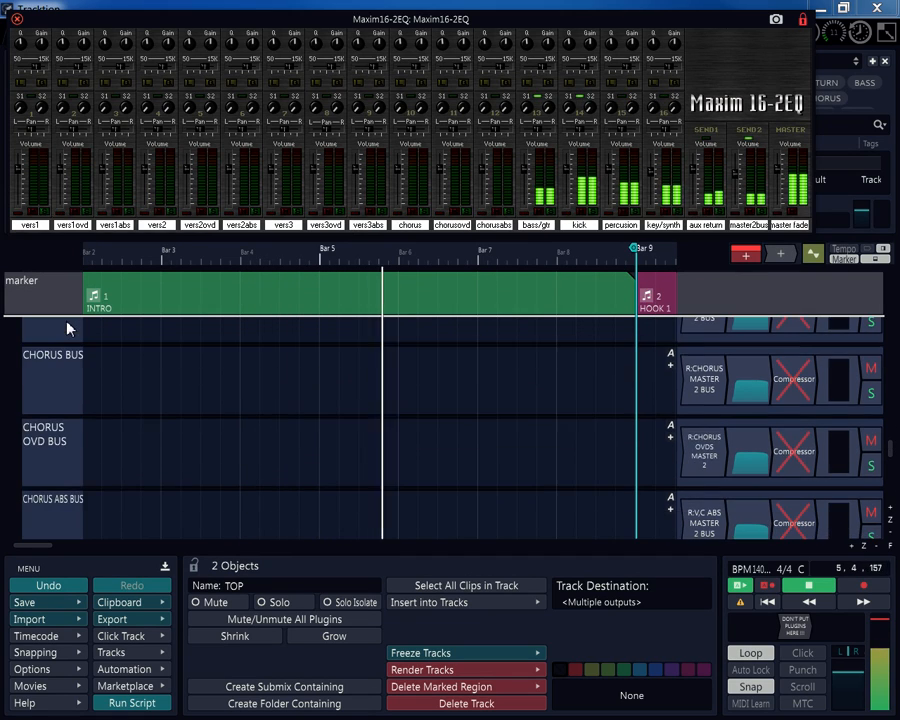
scroll(68, 328, down, 5)
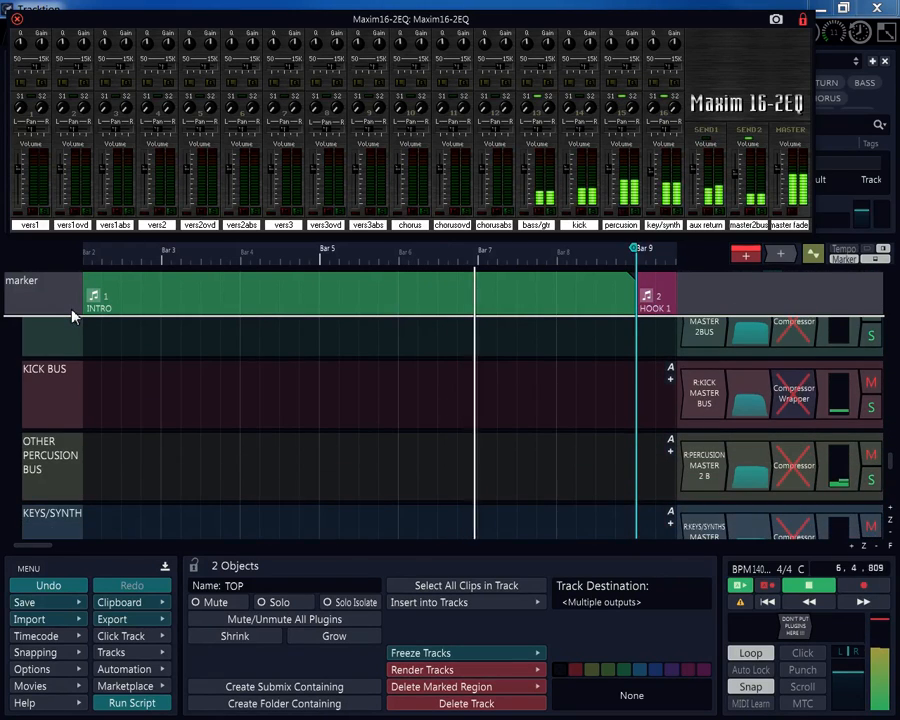
scroll(72, 317, down, 4)
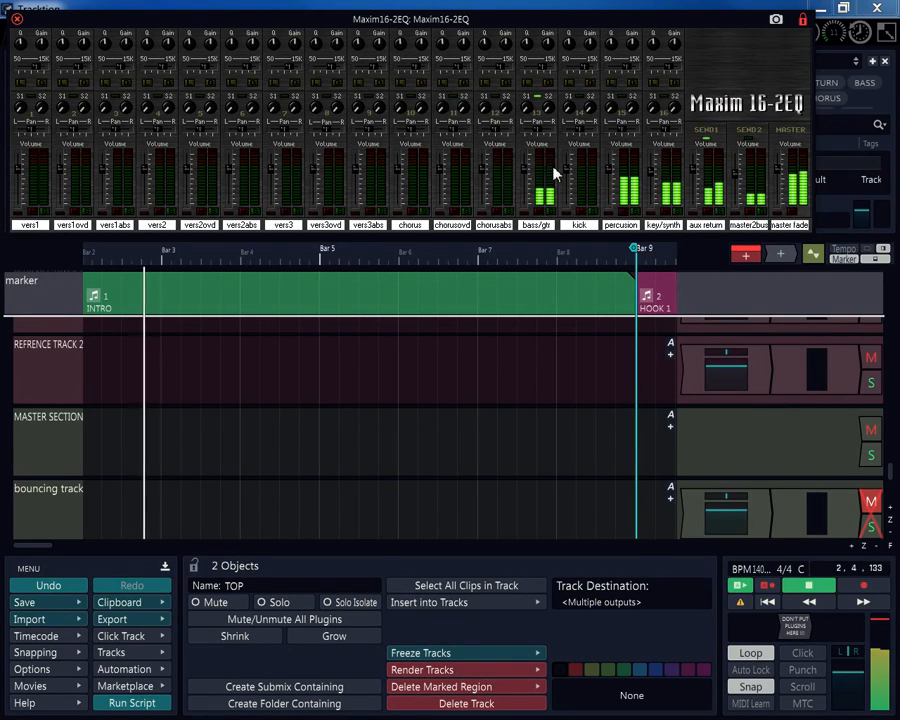
Stop playback before bar 5, nudge the Maxim 16-2EQ window, and scroll down to the bottom tracks.
click(820, 592)
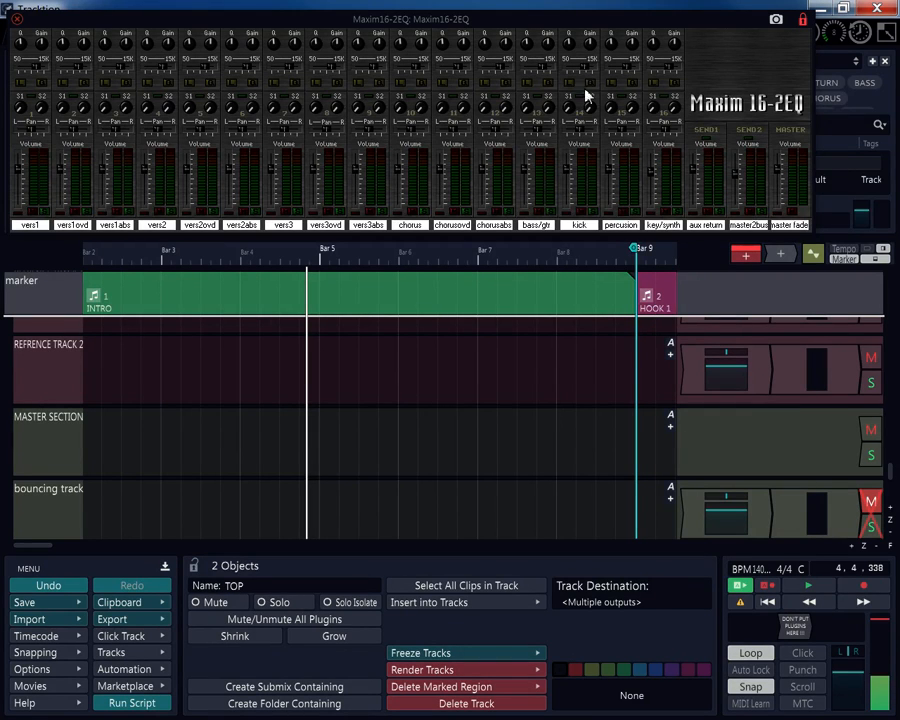
drag(518, 21, 522, 28)
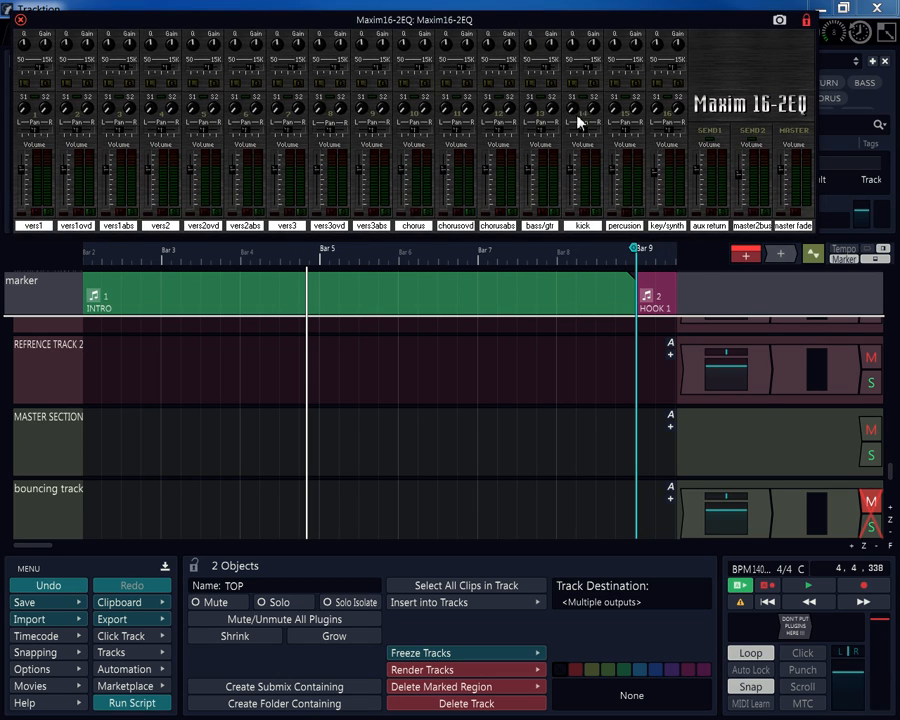
scroll(733, 320, down, 1)
scroll(731, 320, down, 4)
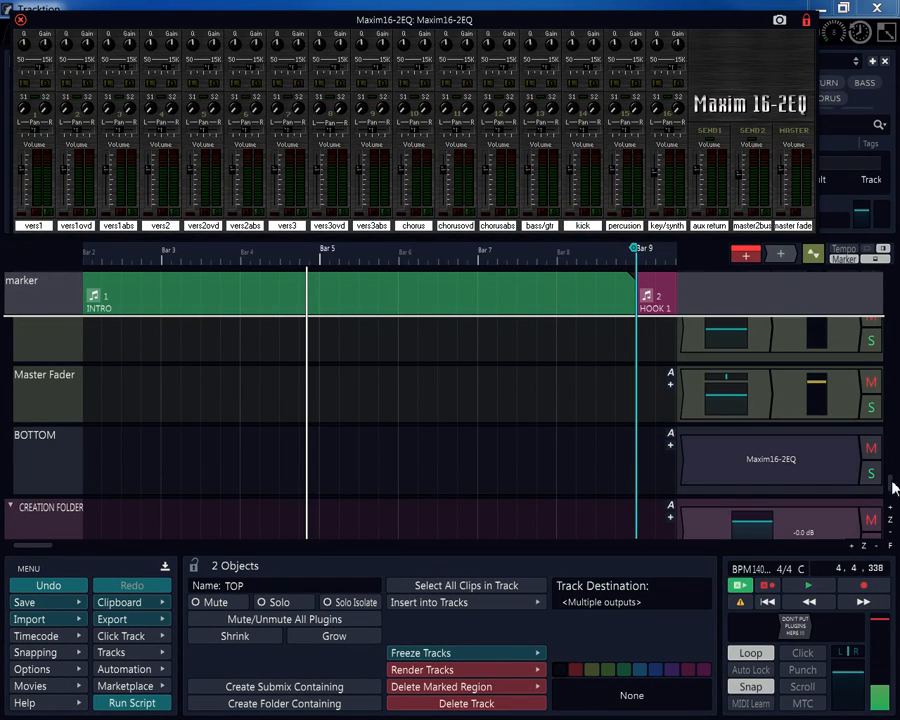
drag(893, 487, 885, 395)
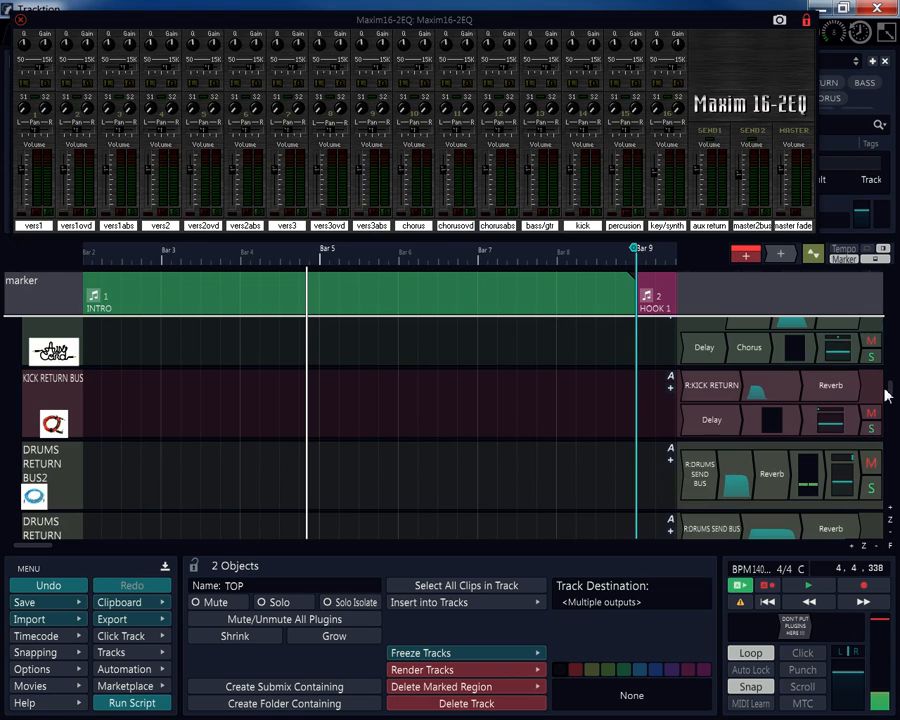
Replay the template, scroll up to the KEYS/SYNTH clips, stop in bar 2, and zoom out.
scroll(57, 387, down, 3)
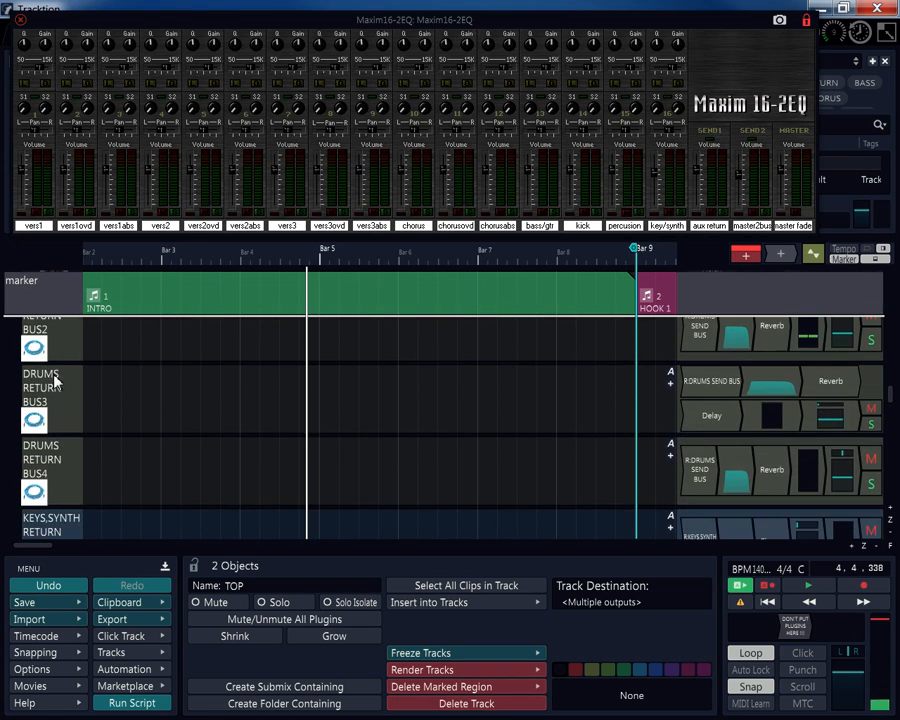
scroll(56, 374, up, 2)
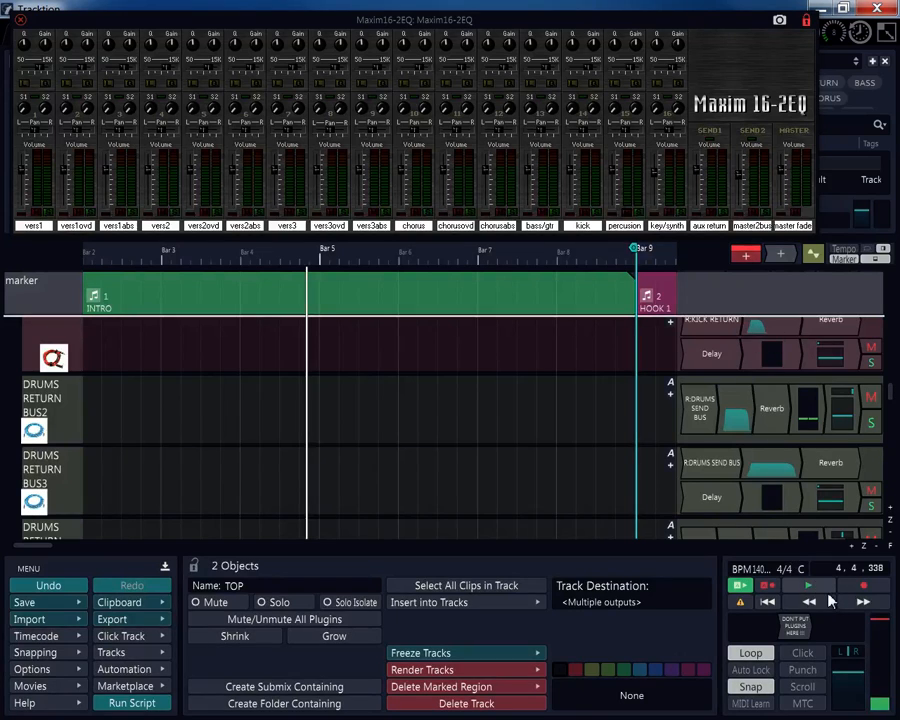
key(space)
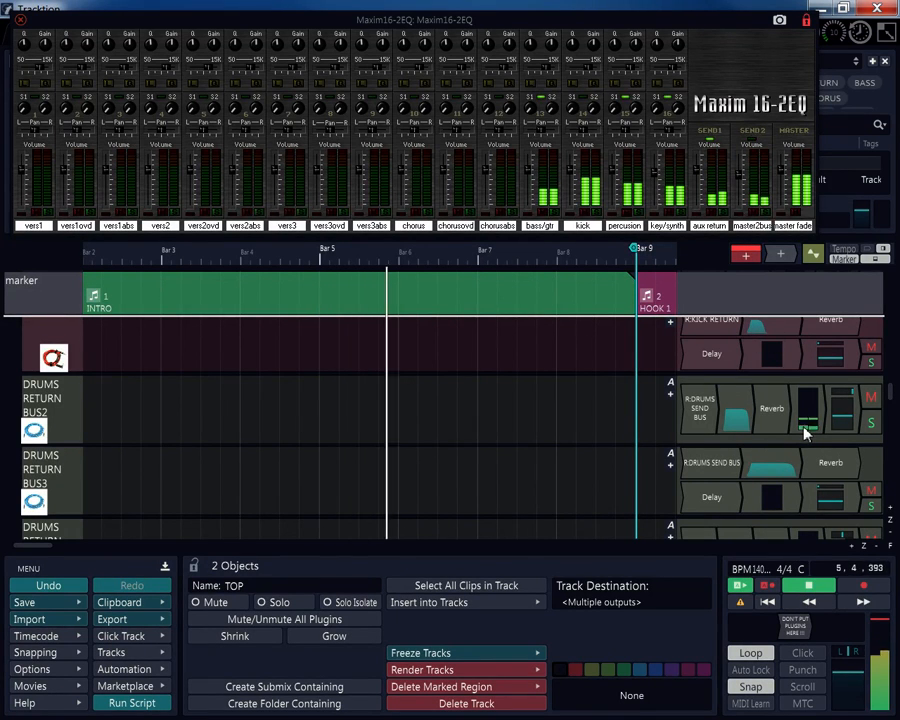
scroll(700, 438, down, 5)
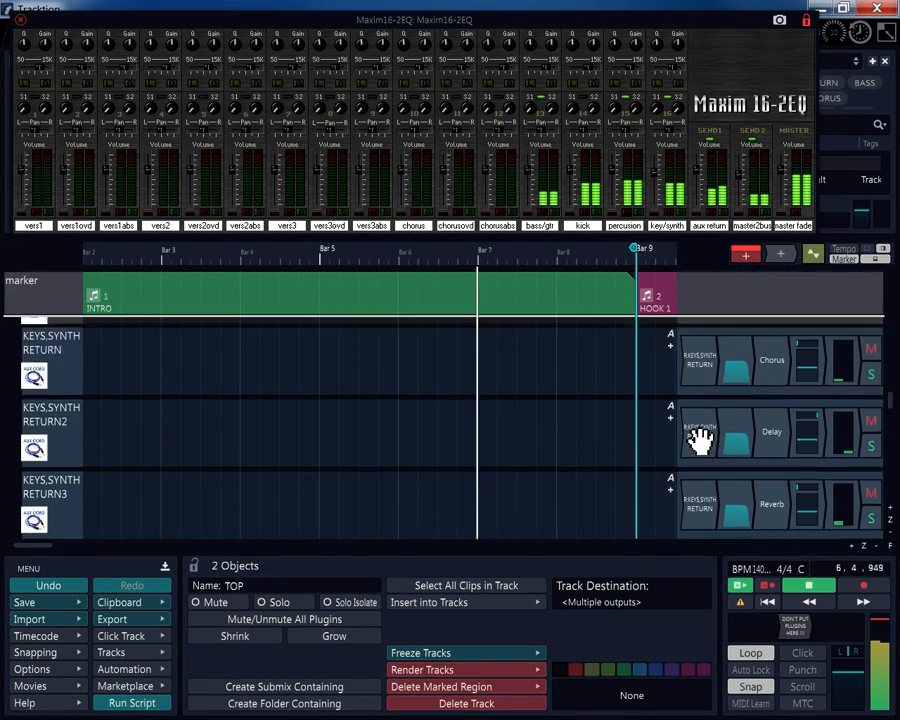
scroll(700, 438, down, 1)
scroll(702, 439, up, 6)
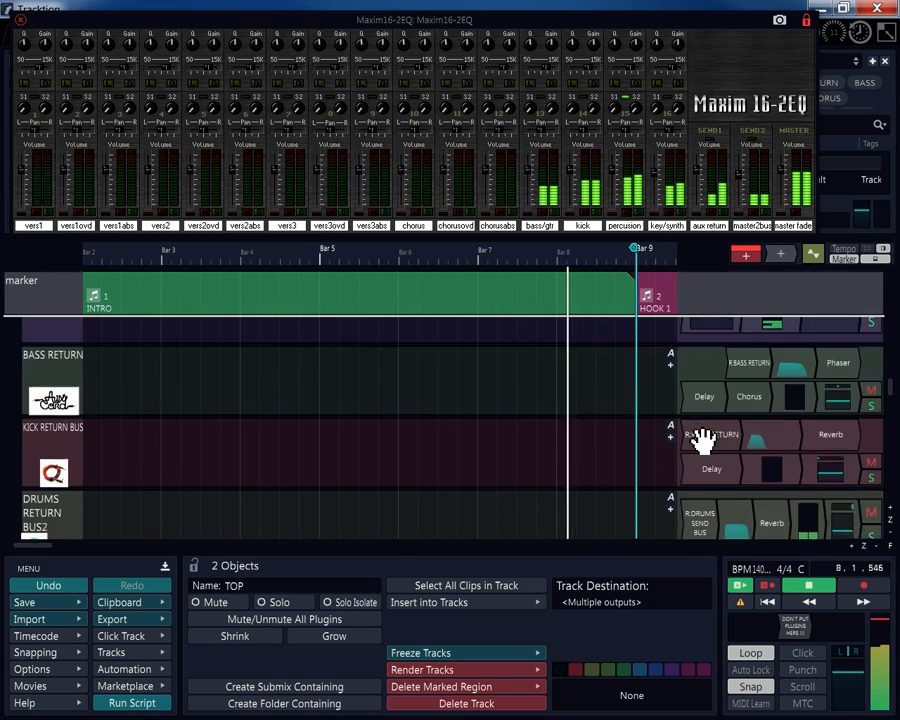
scroll(702, 439, up, 5)
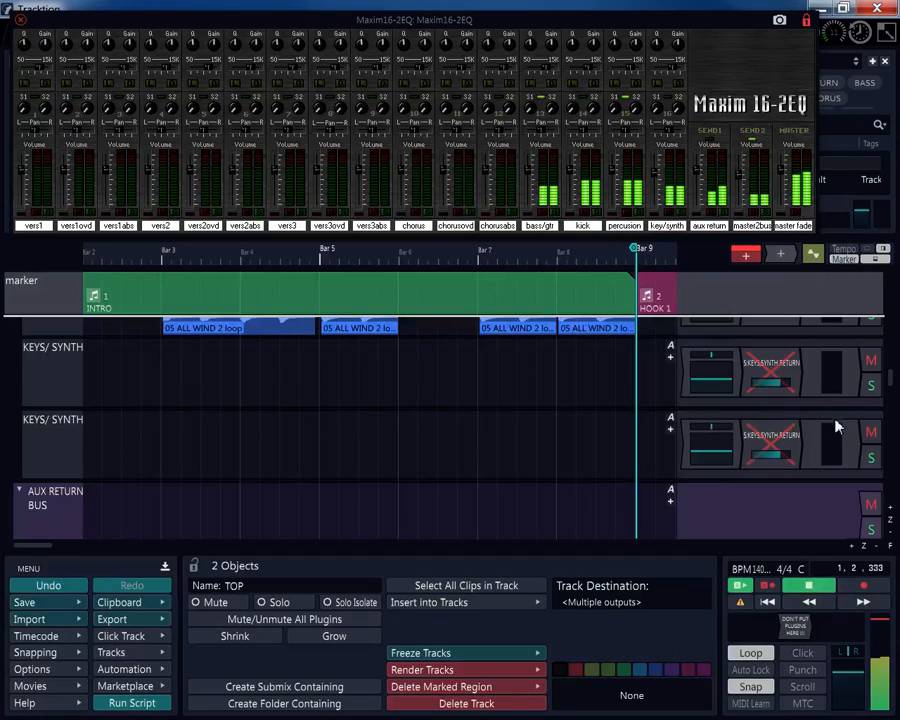
scroll(836, 426, up, 5)
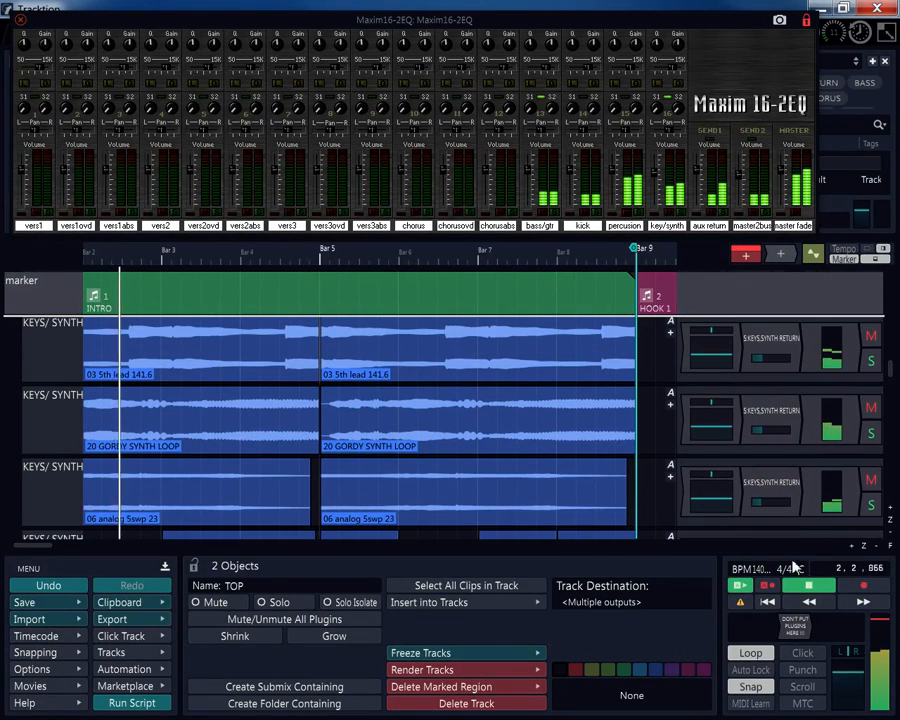
click(801, 586)
scroll(510, 362, down, 3)
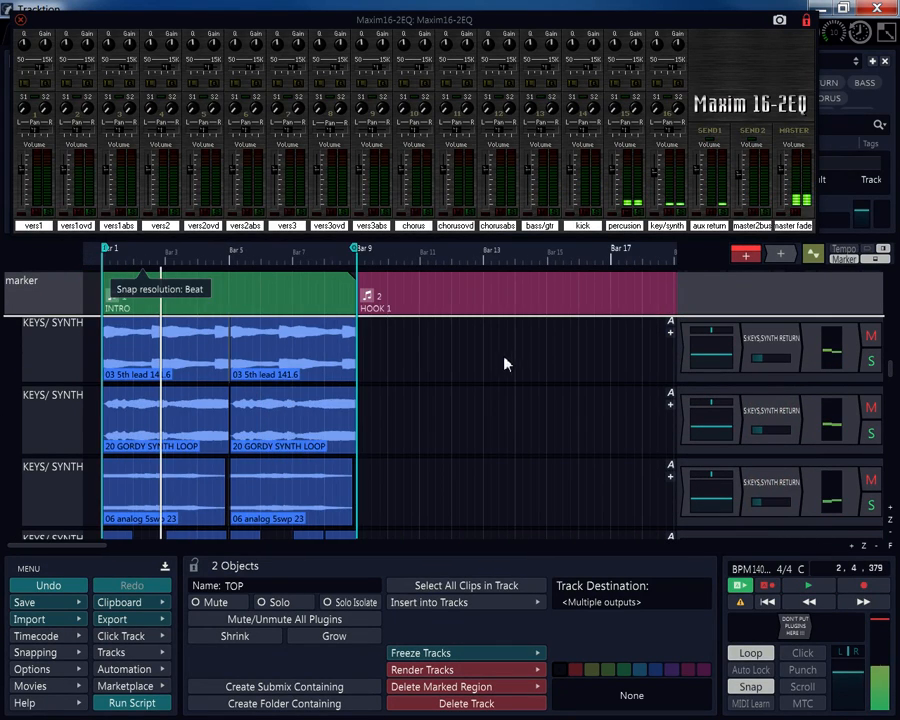
Bring the Master Music, Master DRY and Master Fader tracks into view and play the mix.
drag(891, 374, 891, 485)
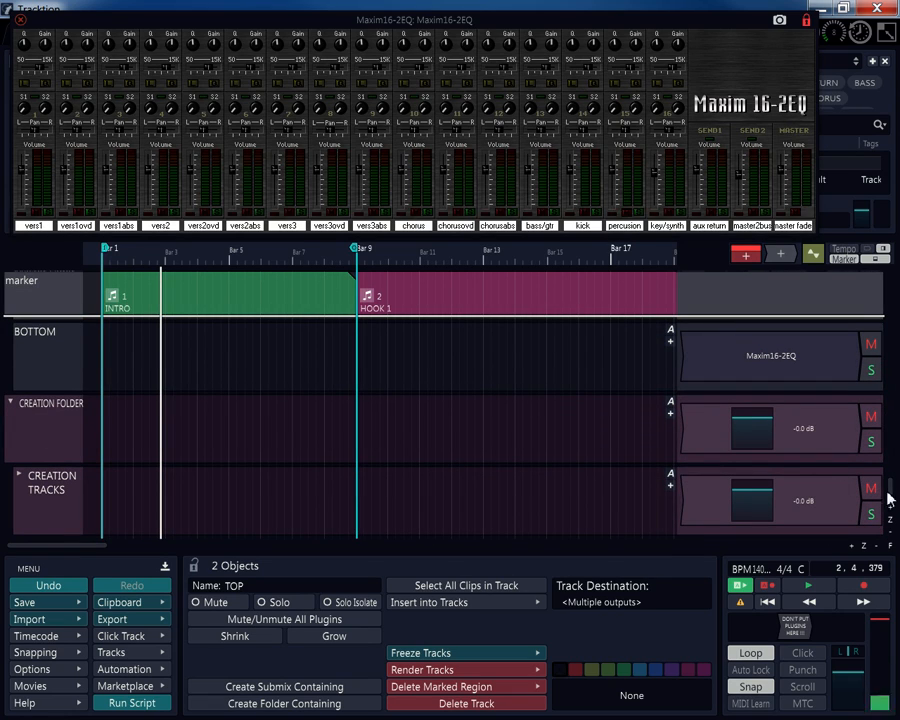
drag(888, 500, 896, 478)
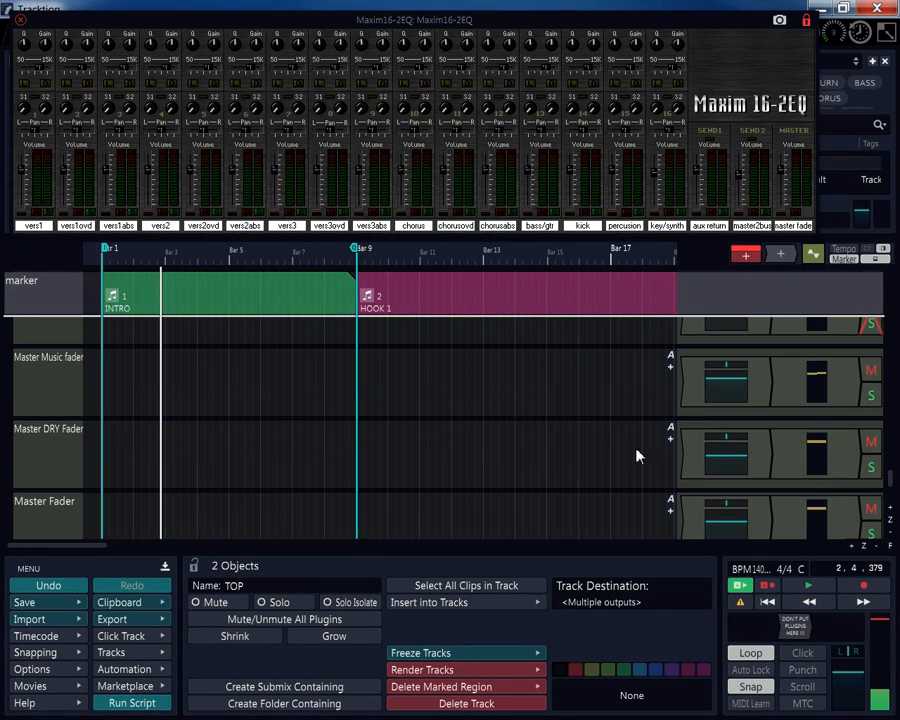
click(801, 590)
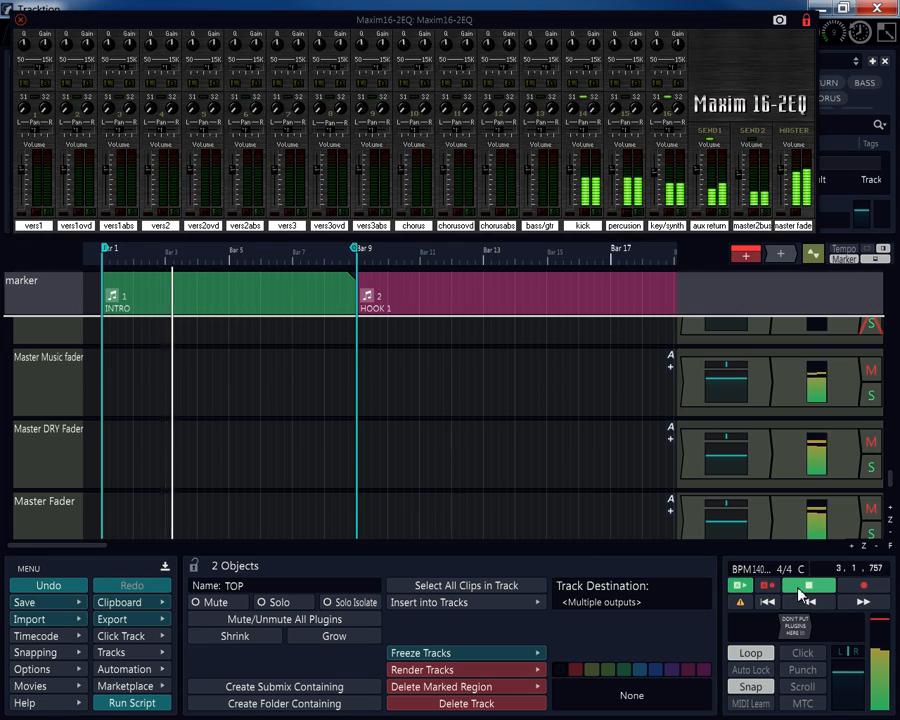